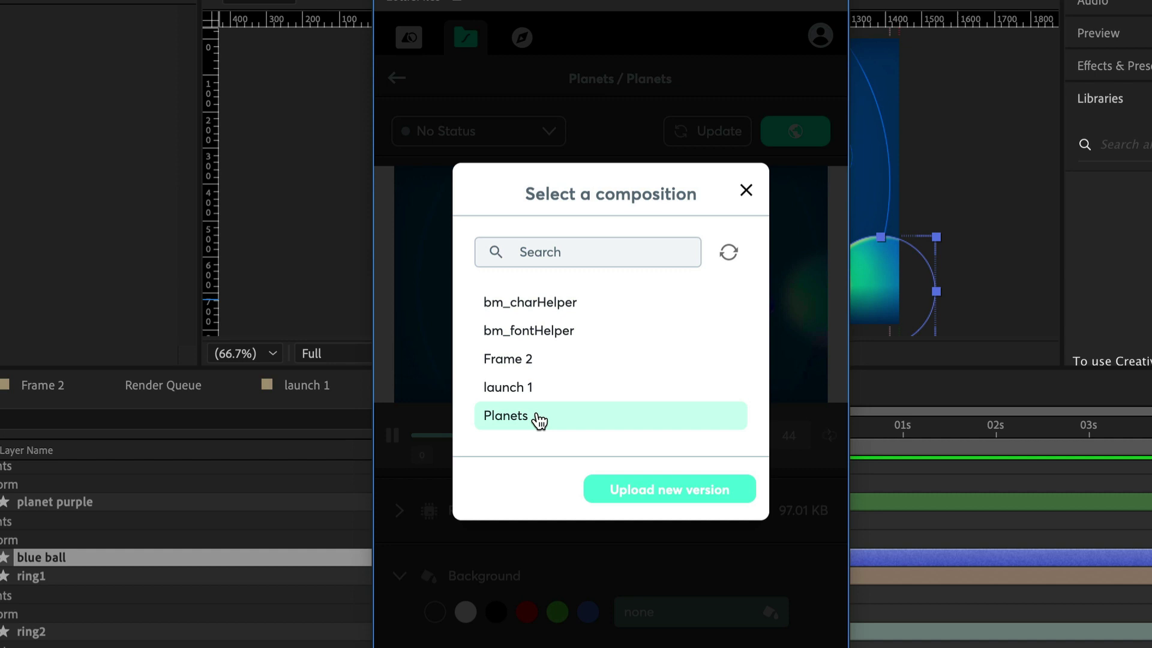
Select the Planets composition and submit it as a new version of the Planets animation
click(541, 421)
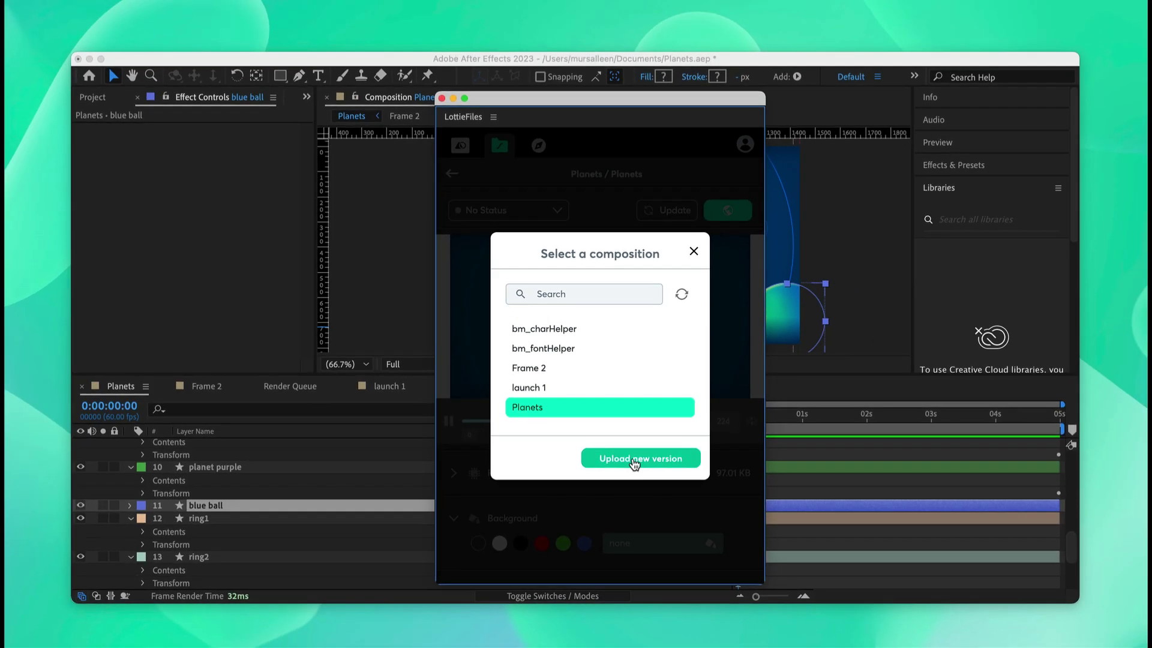
click(660, 493)
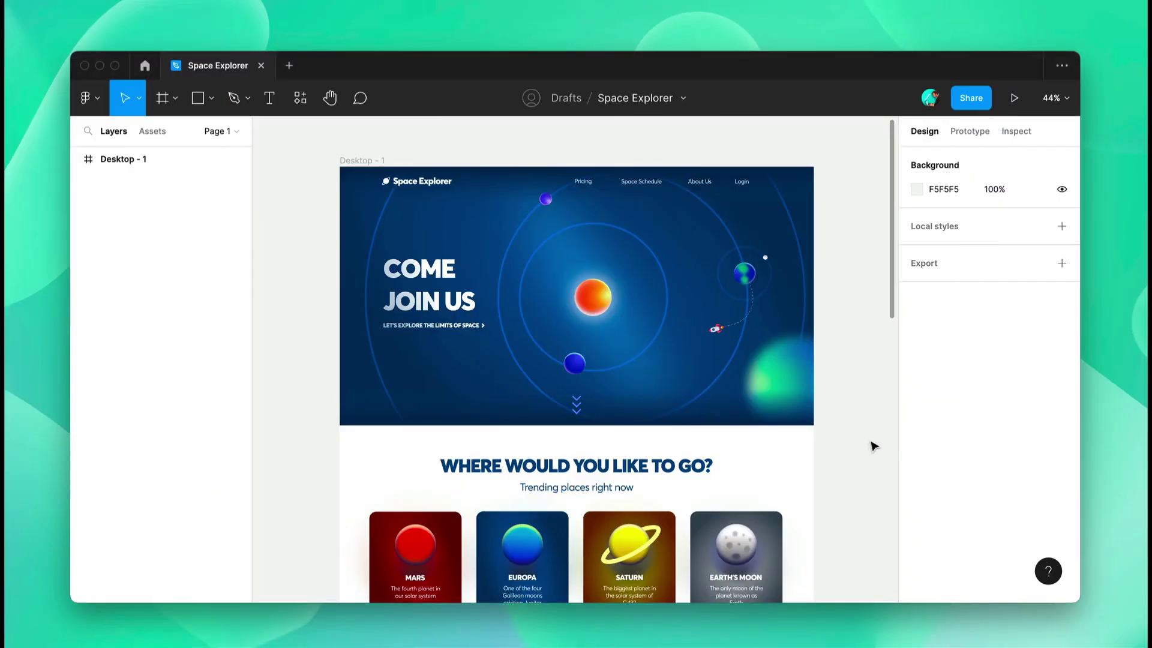
scroll(867, 457, down, 3)
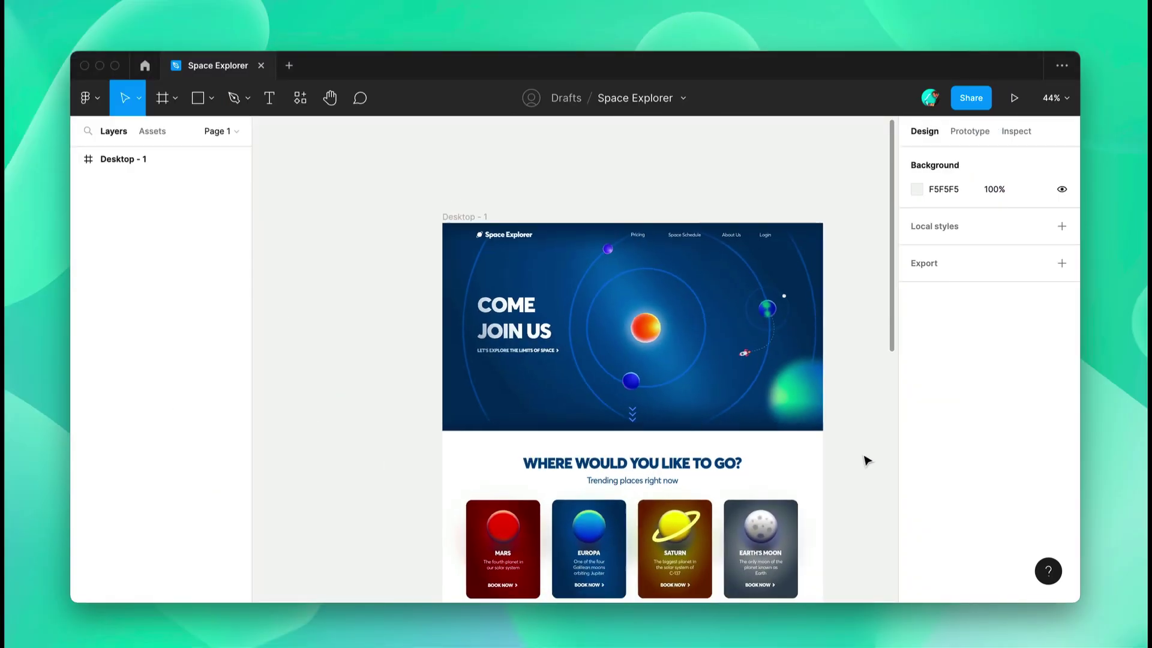
scroll(867, 458, down, 10)
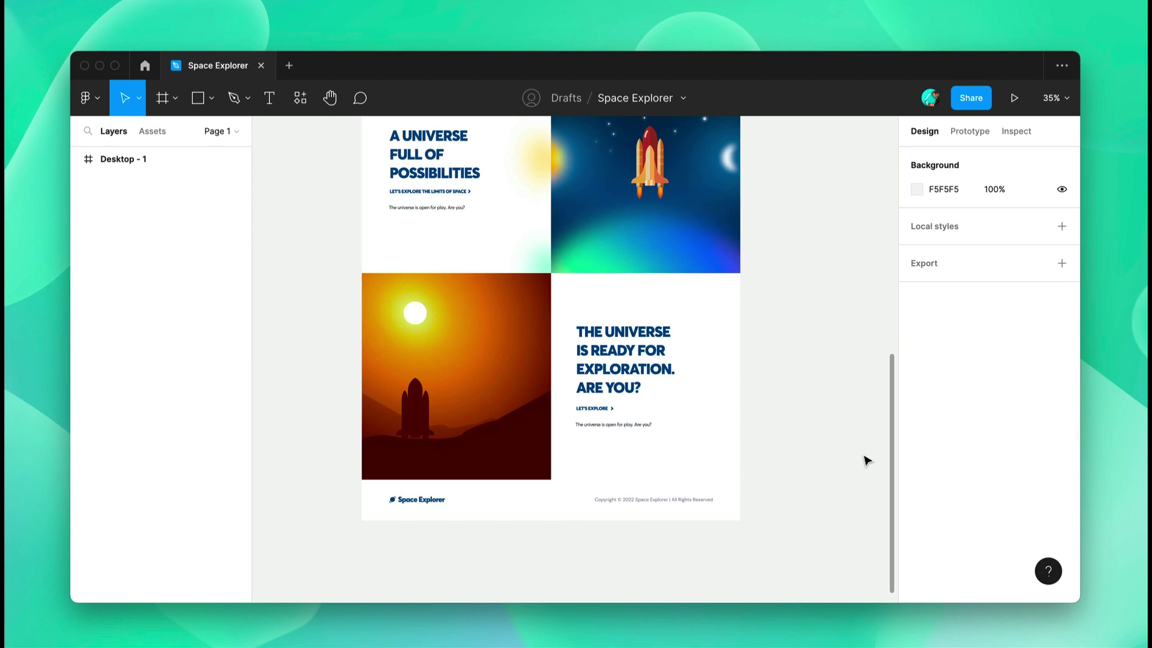
scroll(867, 460, up, 10)
scroll(864, 459, up, 2)
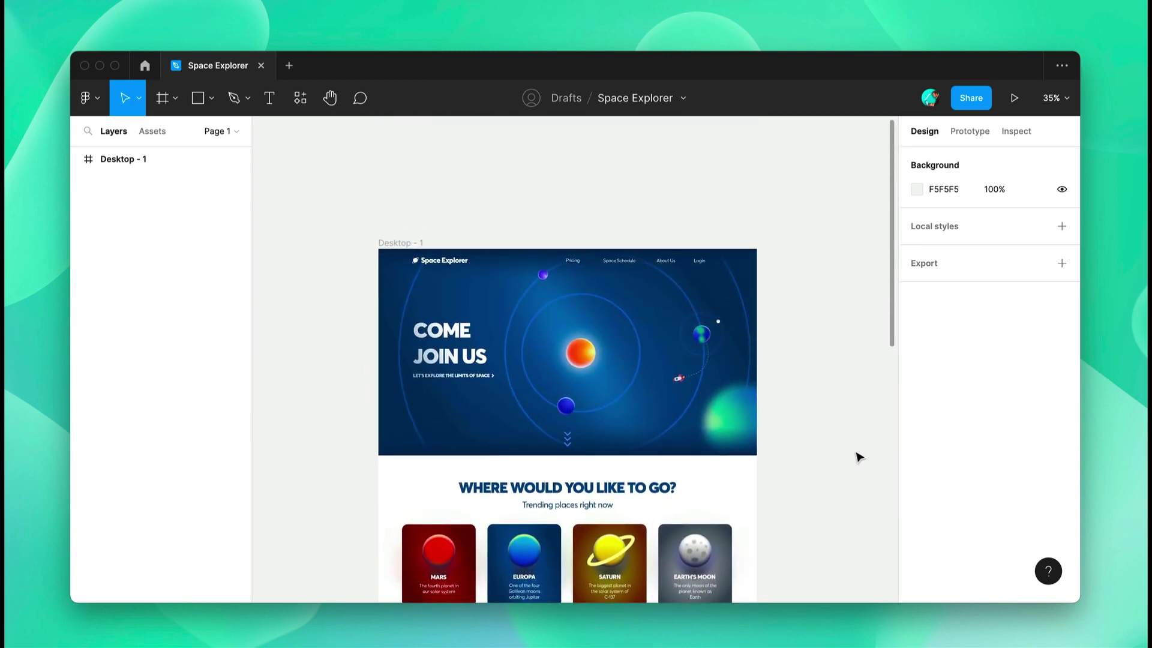
scroll(363, 463, up, 3)
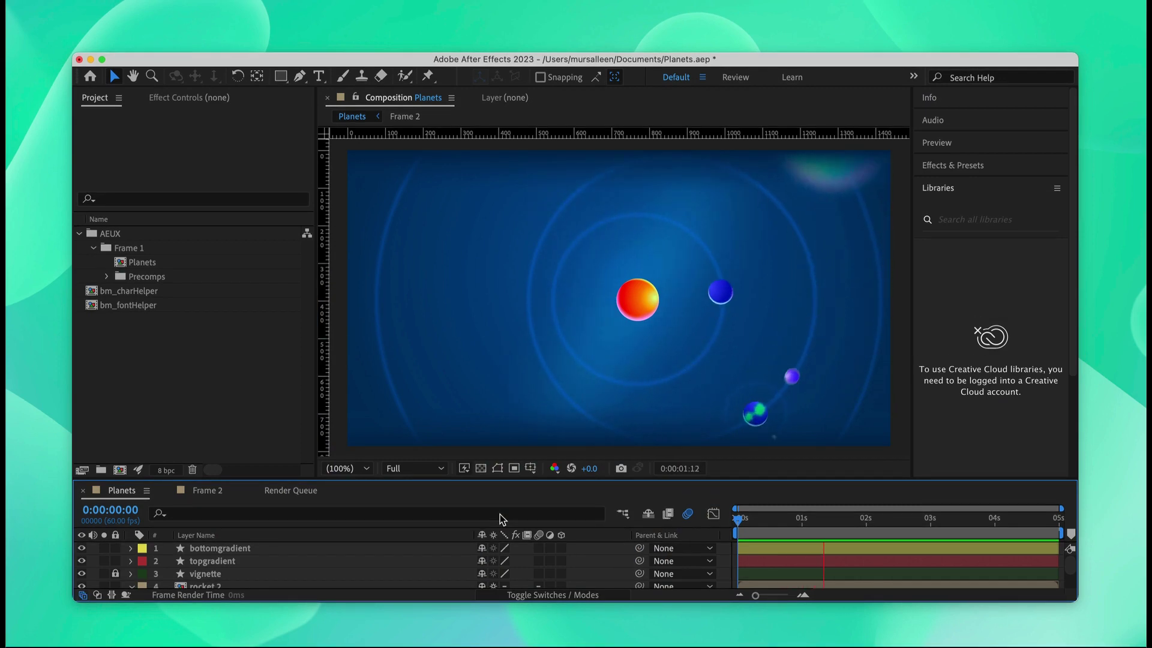
Open the LottieFiles extension panel and render a preview of the Planets composition
click(368, 18)
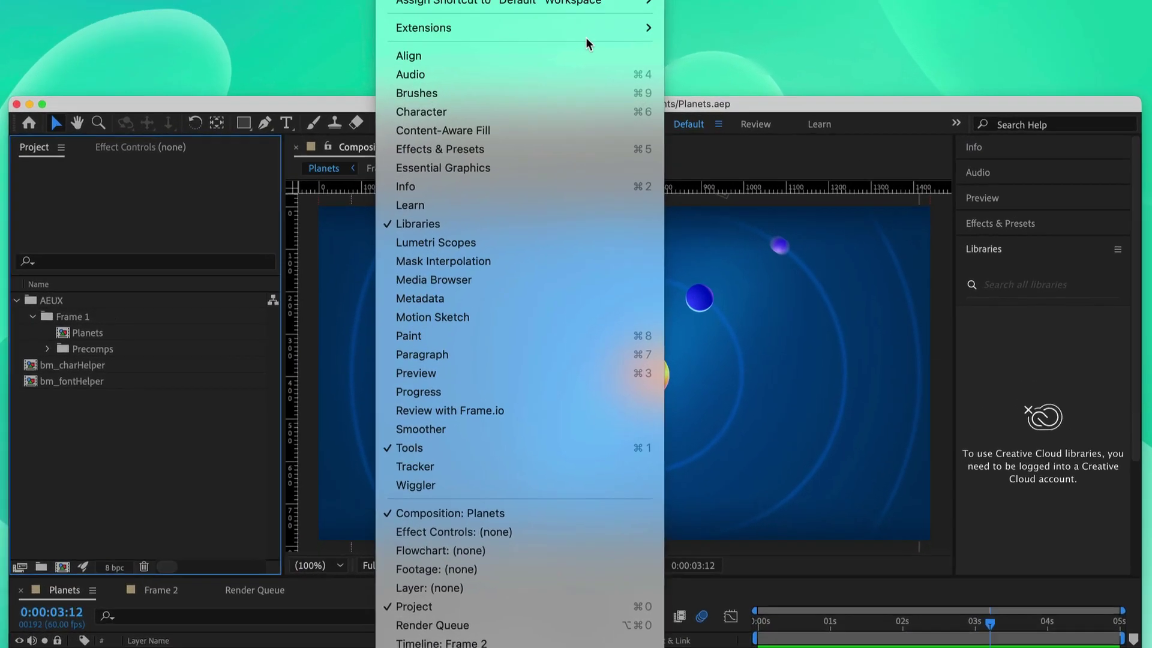
mouse_move(598, 127)
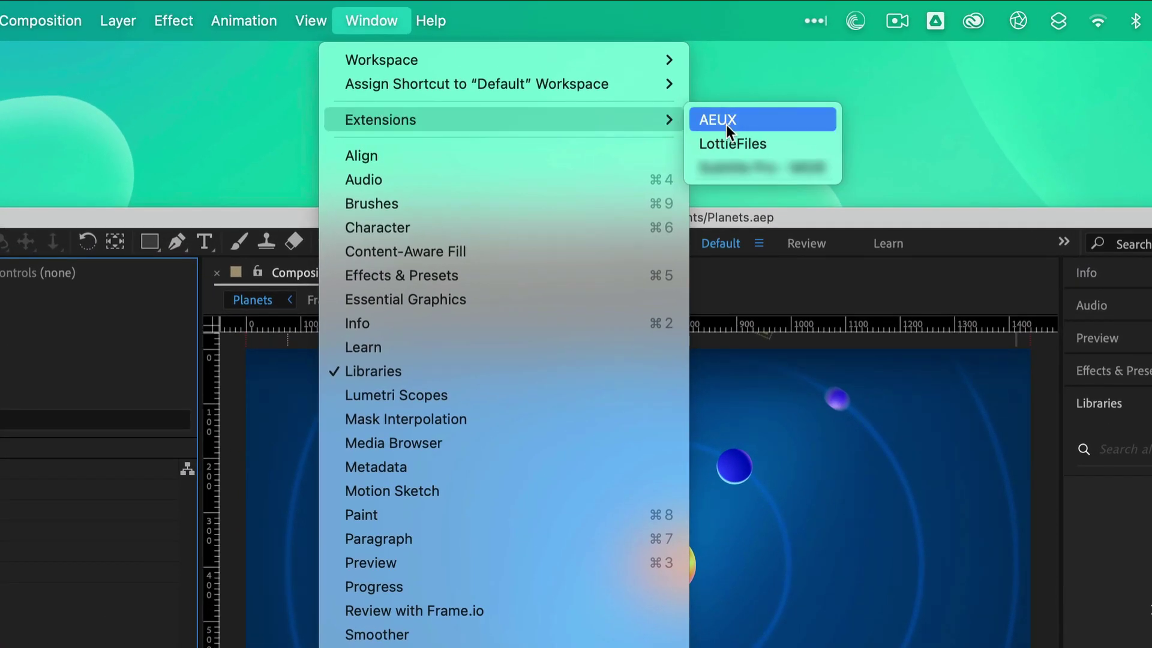
click(733, 144)
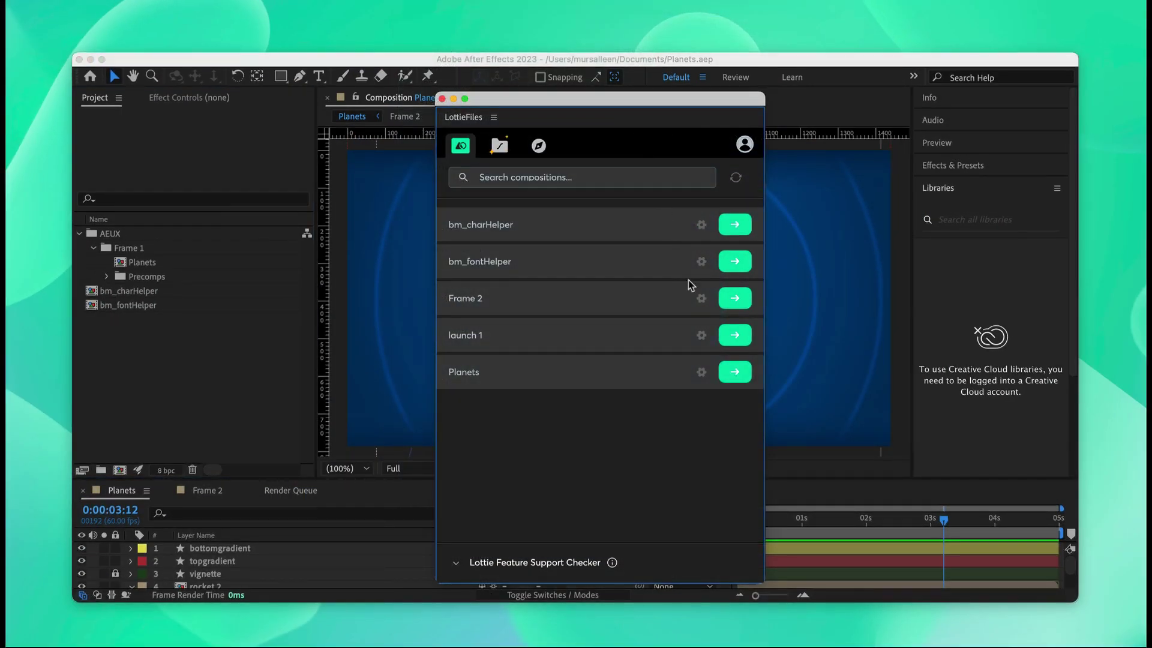
click(737, 374)
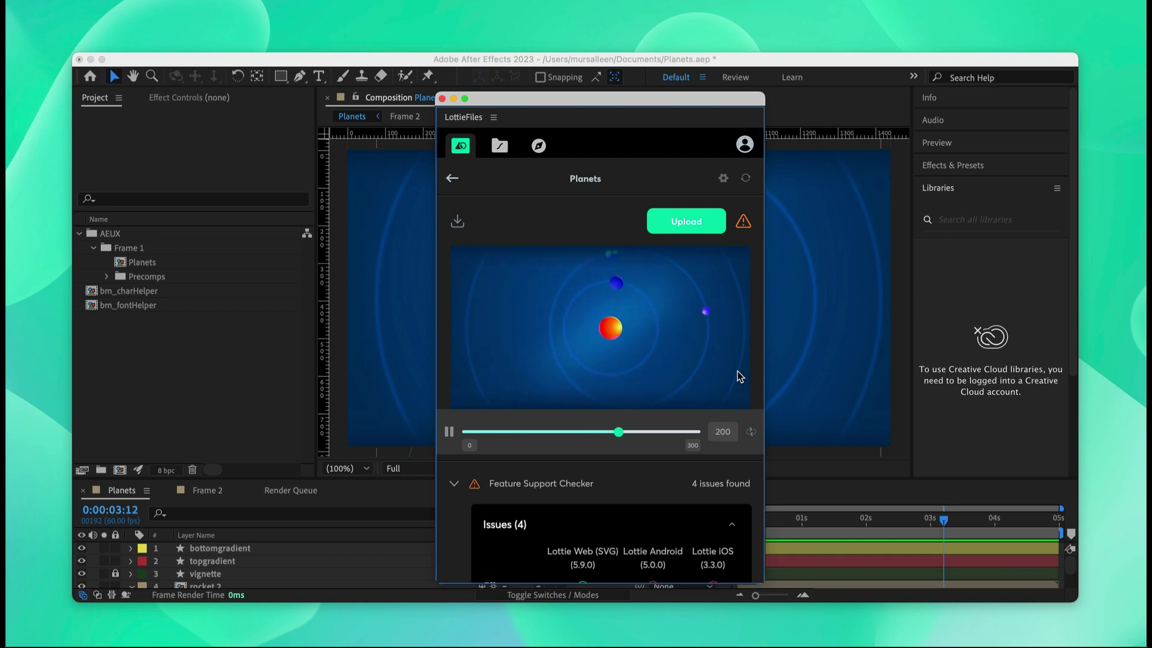
Review the issues table listing Effects, Drop Shadow, Gaussian Blur and Layer styles as unsupported
scroll(731, 366, down, 5)
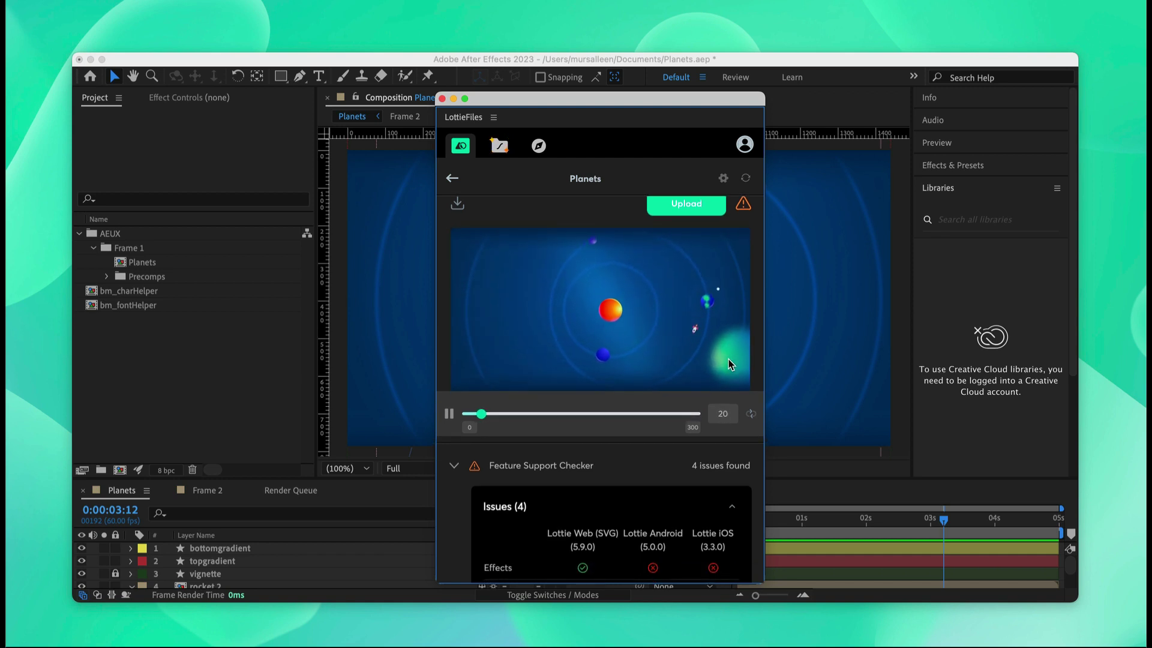
scroll(731, 363, down, 5)
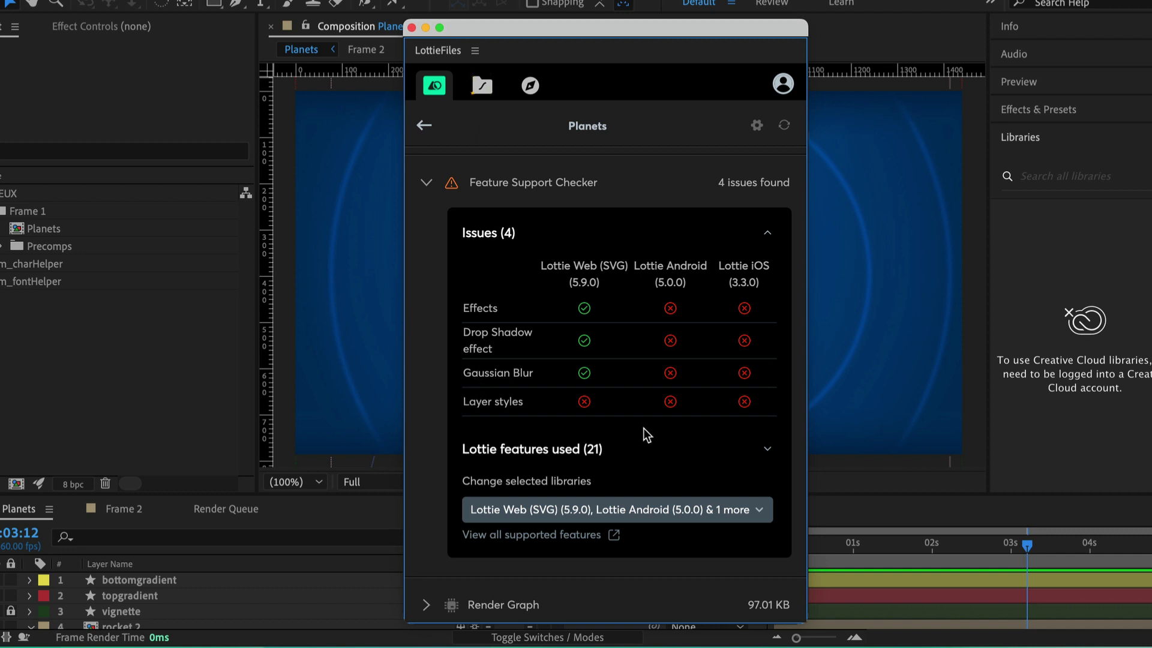
drag(464, 308, 526, 374)
click(533, 373)
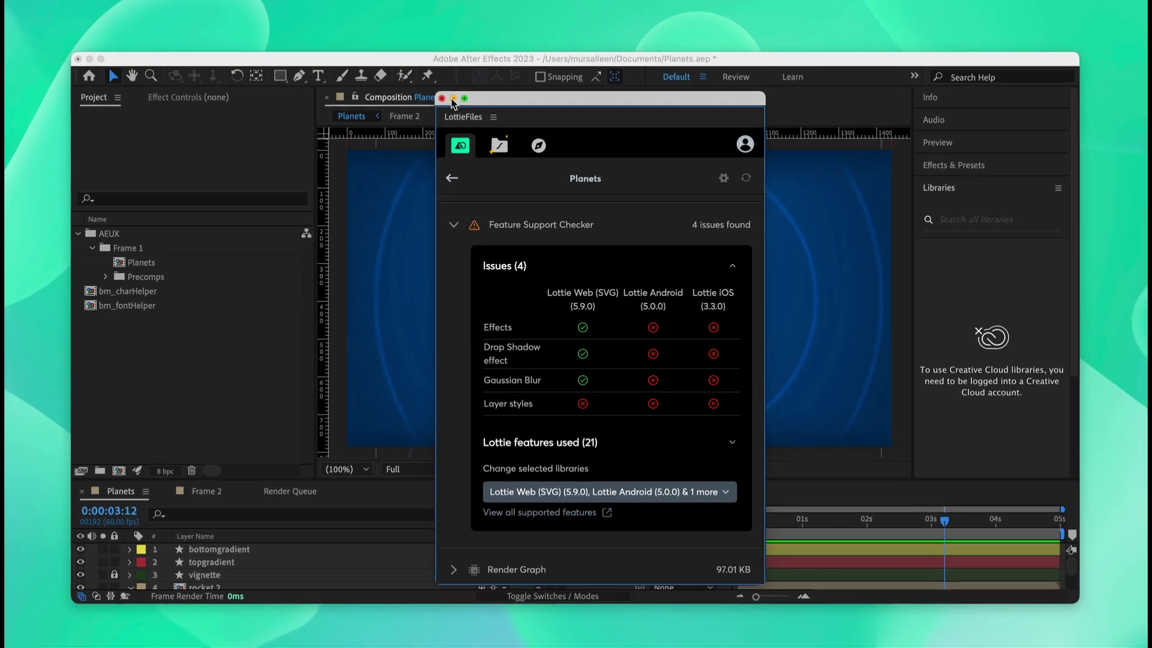
Minimize LottieFiles, reveal animated properties with U and enlarge the Frame 1 timeline
click(426, 28)
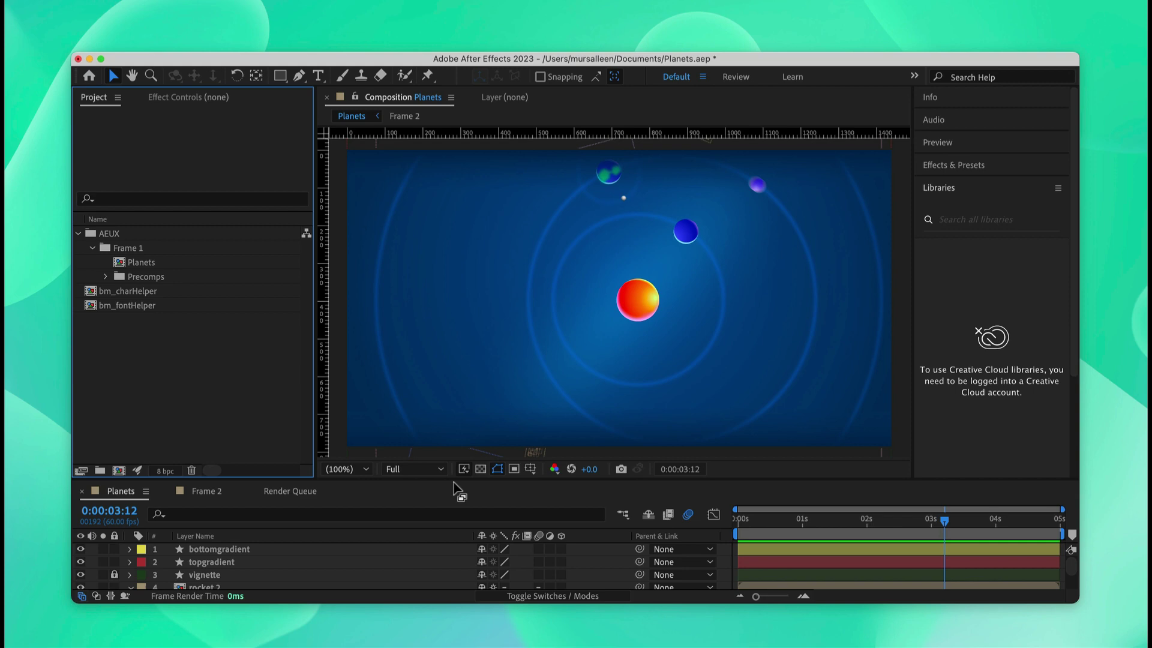
key(u)
drag(454, 478, 433, 307)
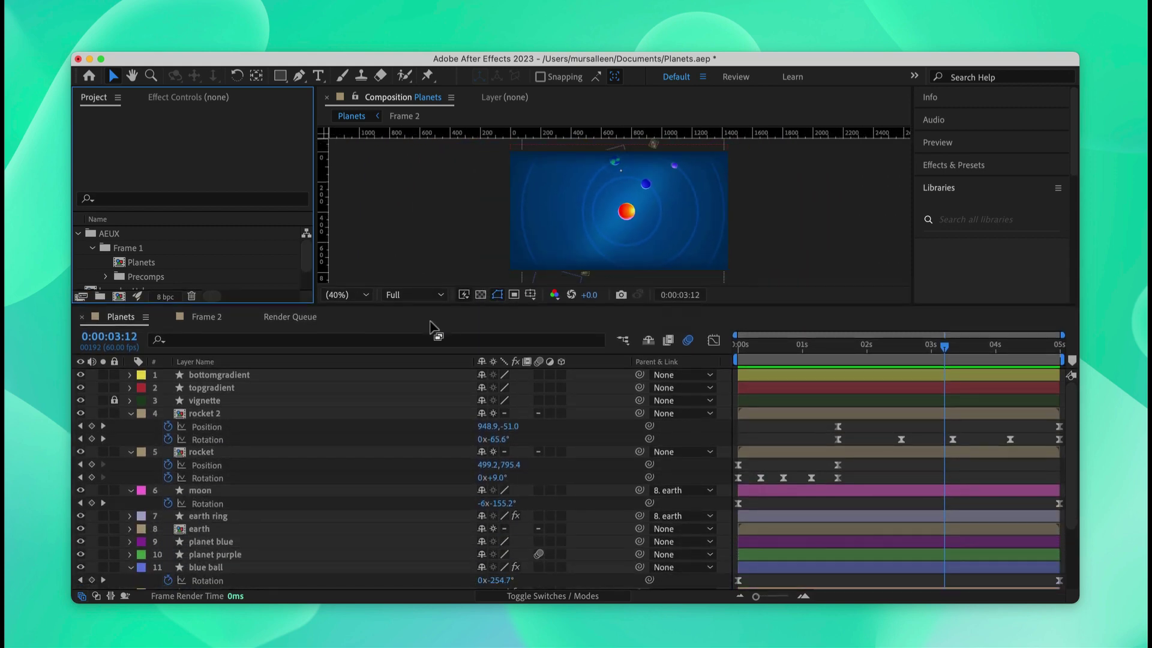
click(308, 376)
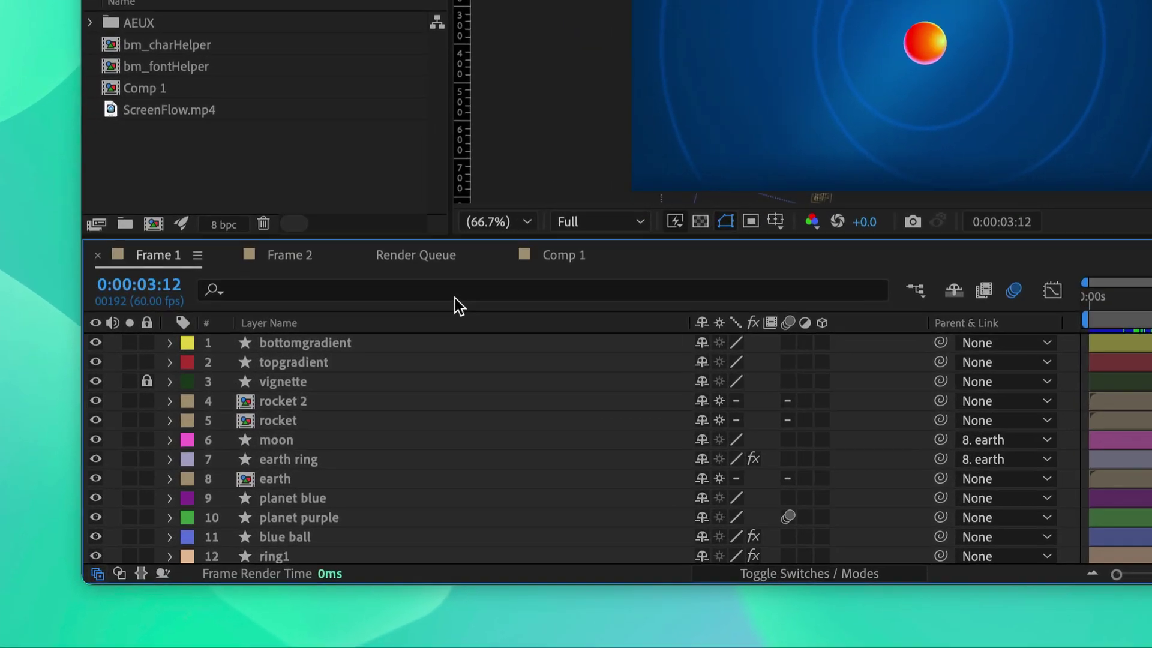
Search the timeline for 'effects' and expand the Gaussian Blur on the earth ring layer
click(445, 291)
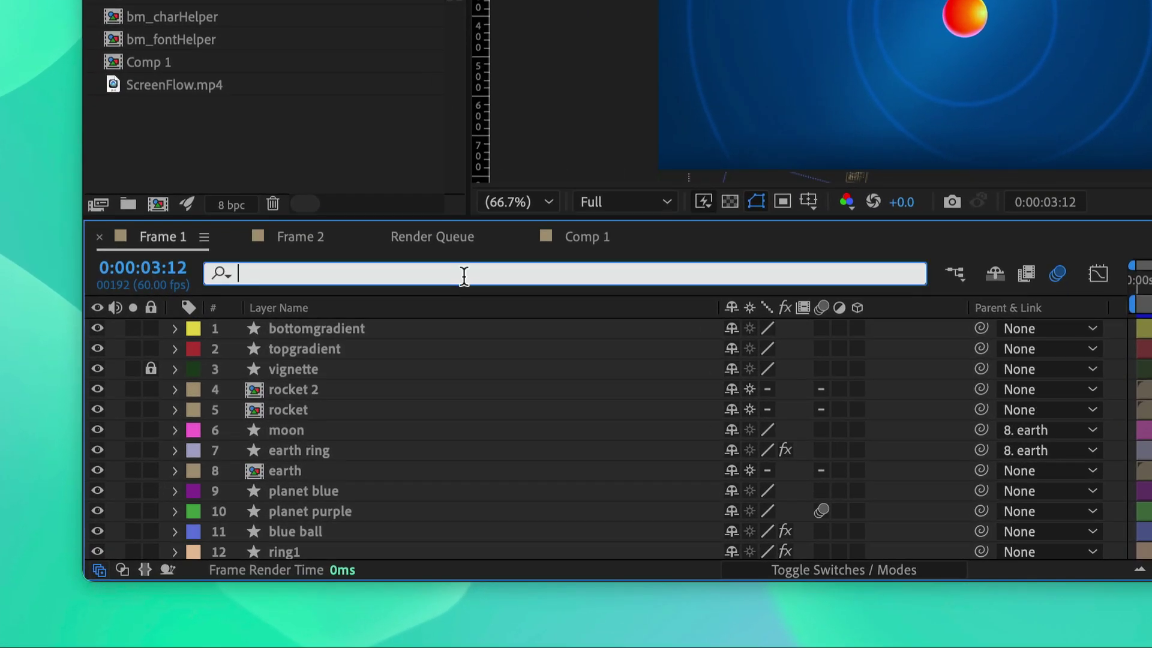
text(effects)
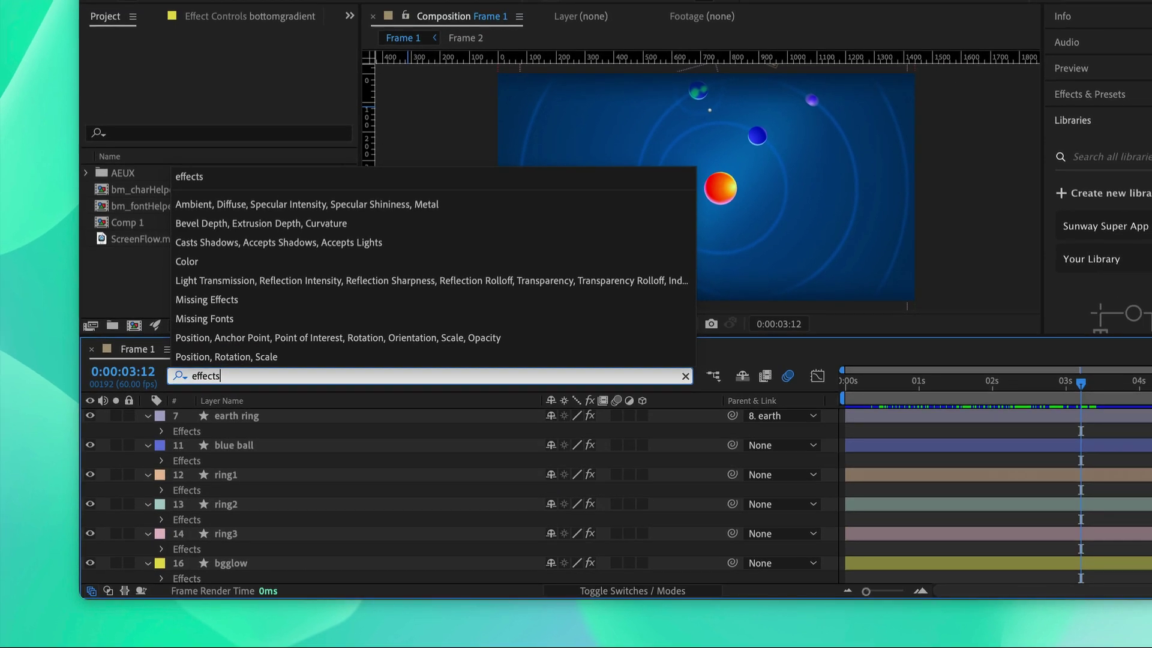
click(200, 510)
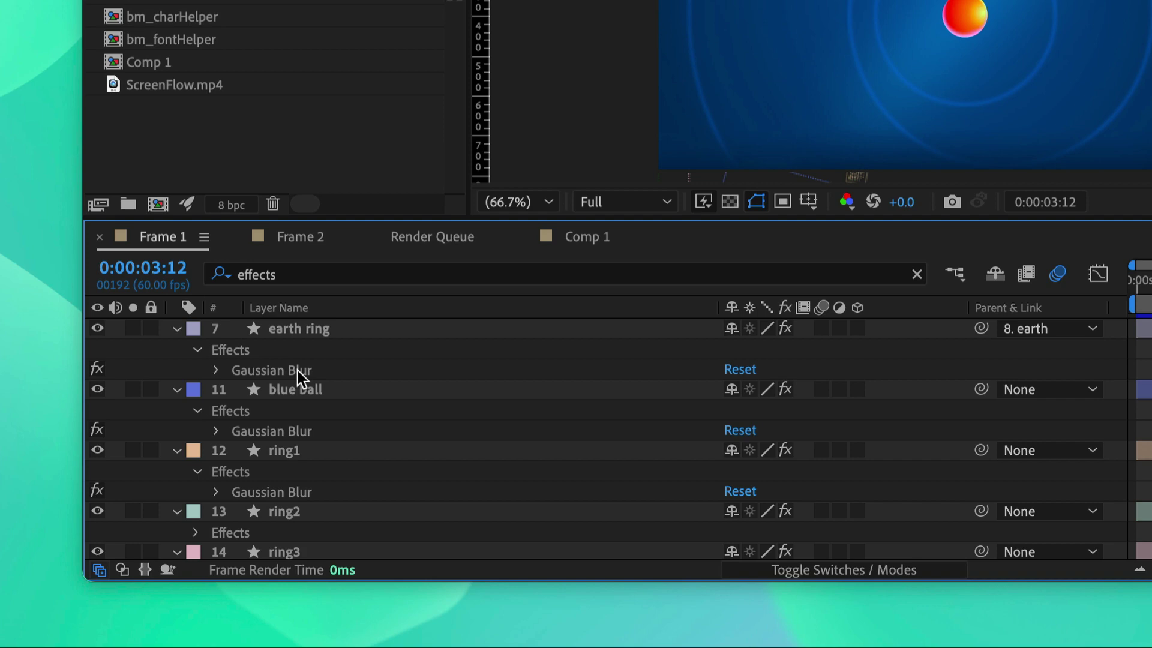
click(298, 371)
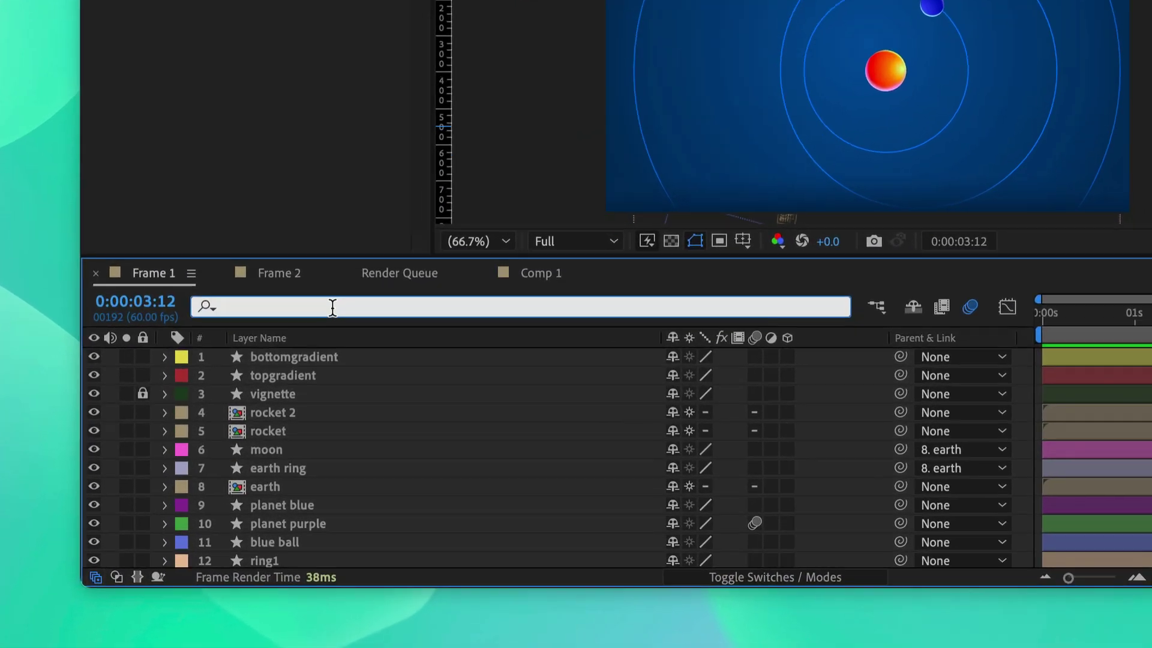
Filter the timeline for 'layer' to find layer styles, then replace the search with 'eartt'
text(layer)
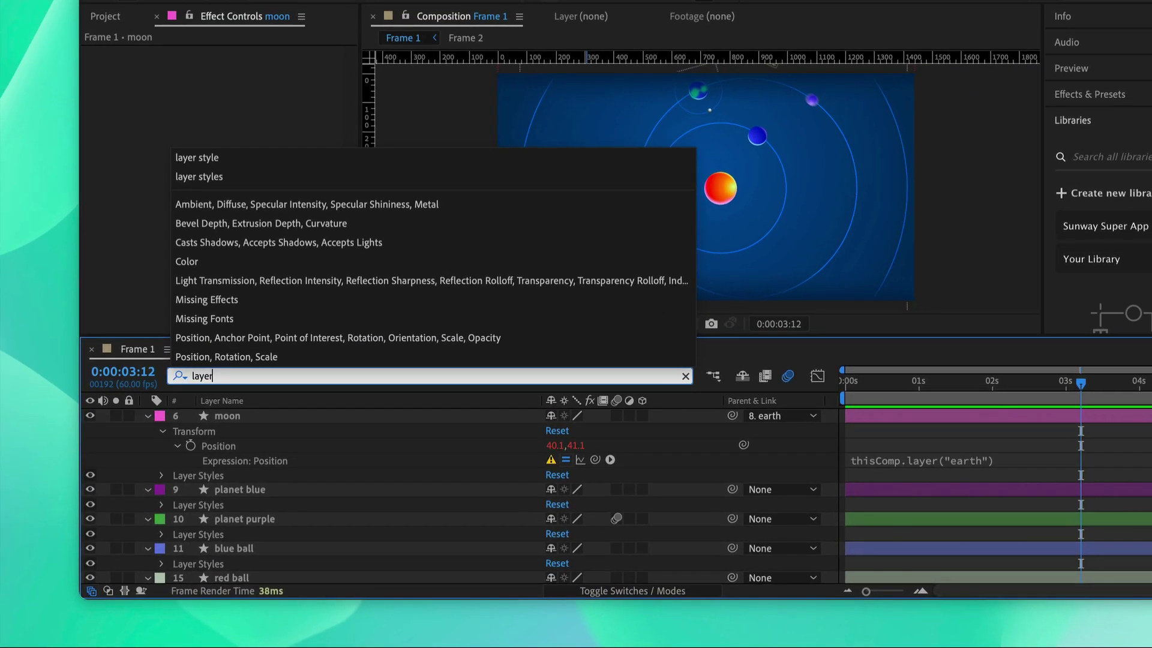
key(Return)
scroll(240, 473, down, 1)
key(ctrl+f)
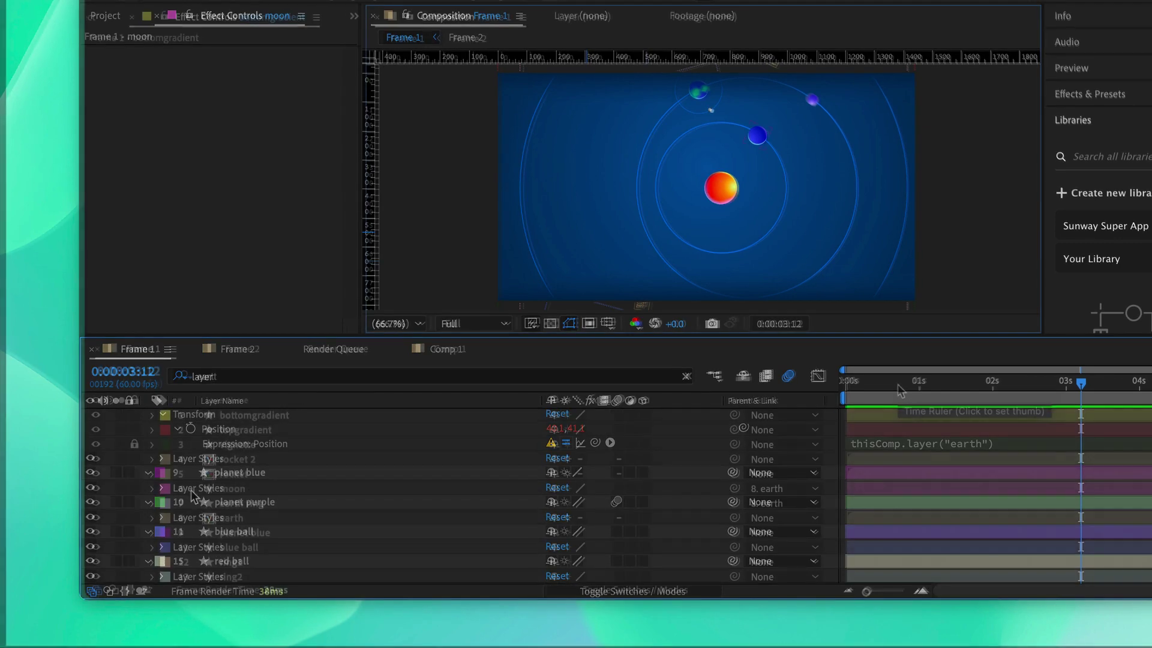
text(eartt)
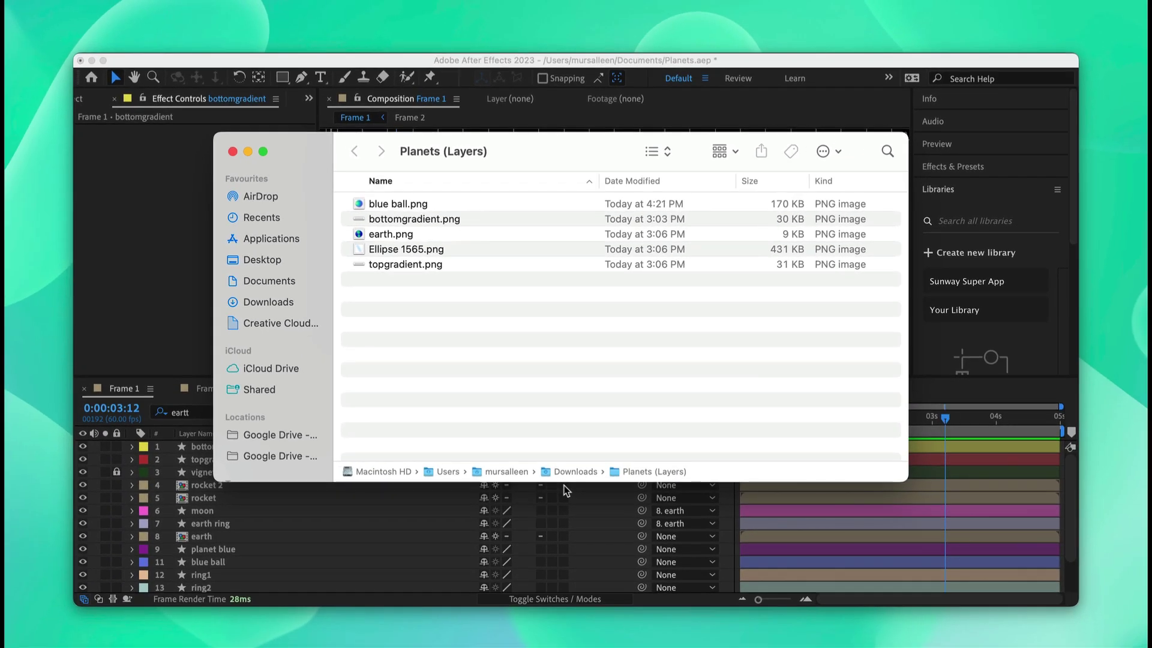
Preview the blue ball PNG from the Planets (Layers) folder
click(297, 192)
key(space)
key(space)
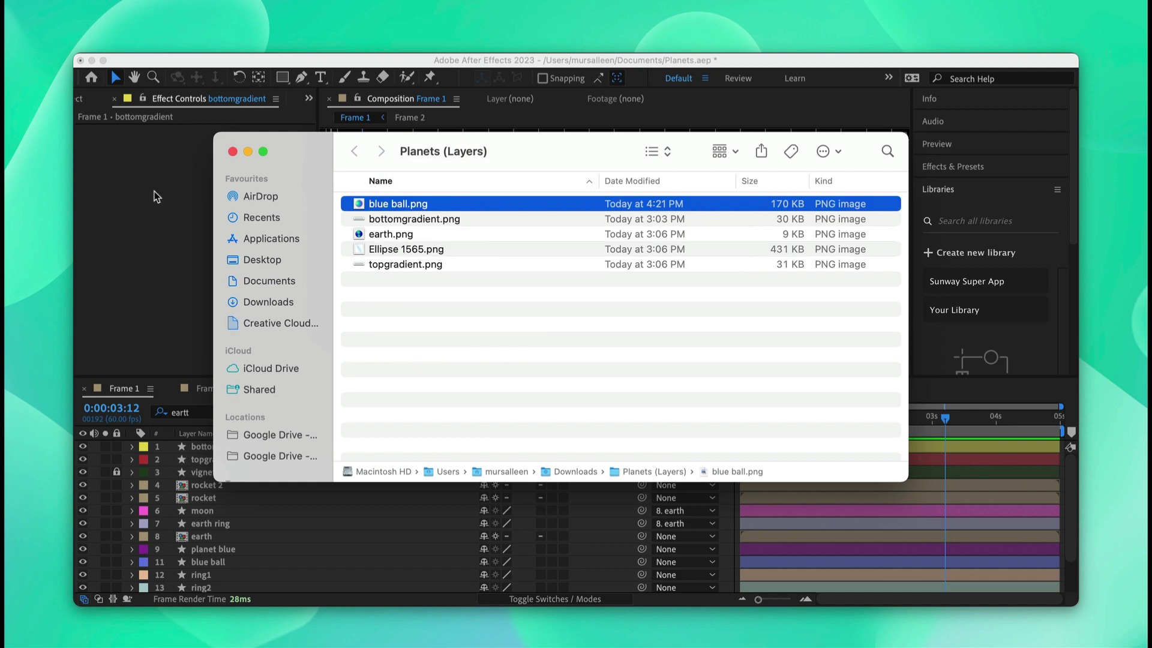
click(155, 198)
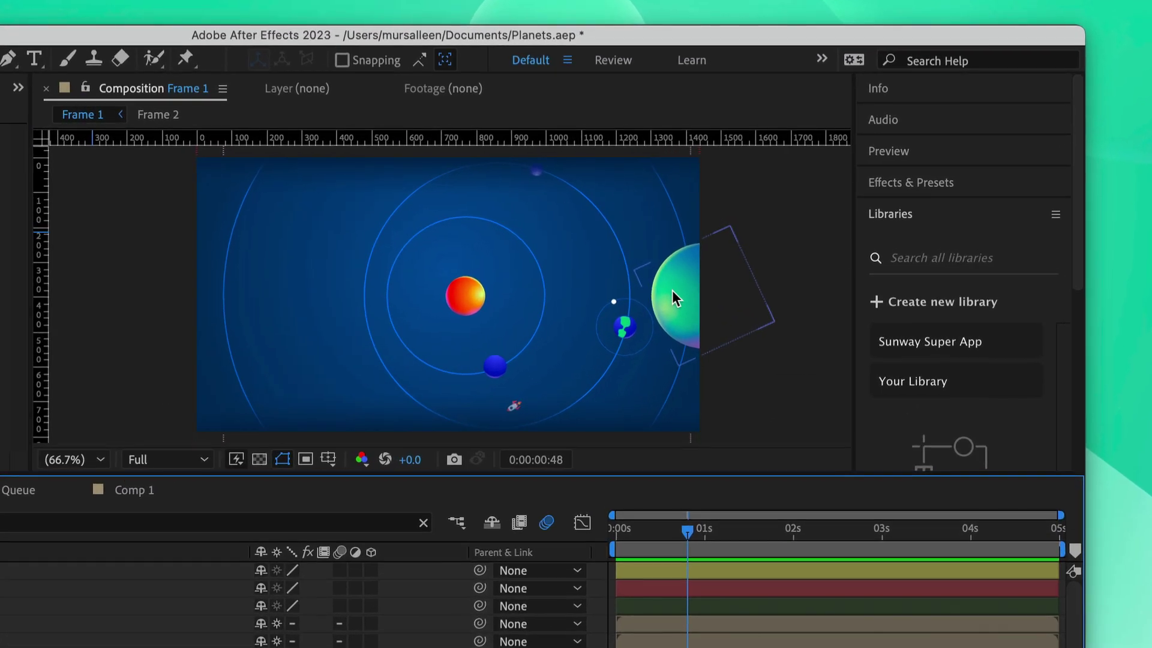
key(super+Tab)
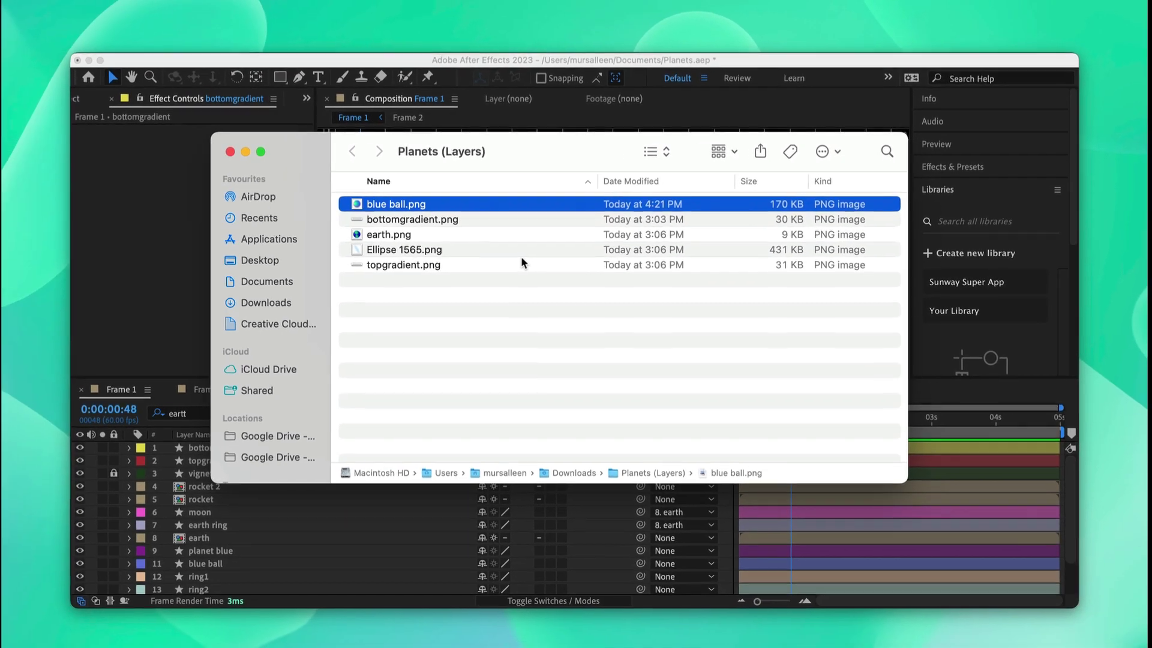
key(space)
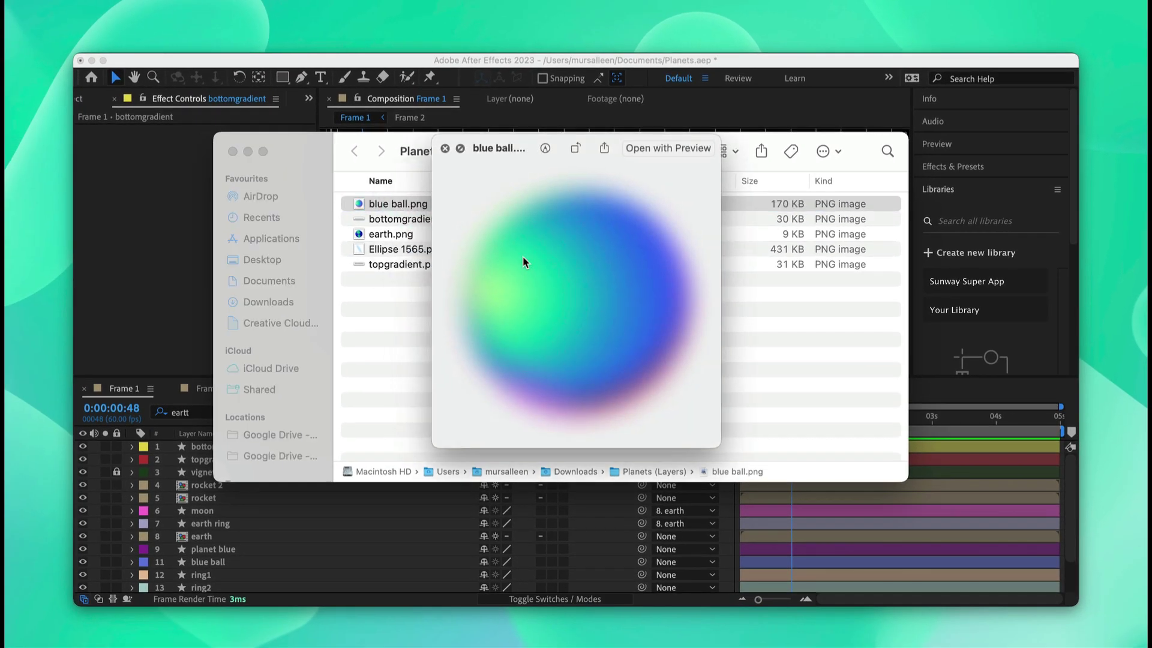
key(space)
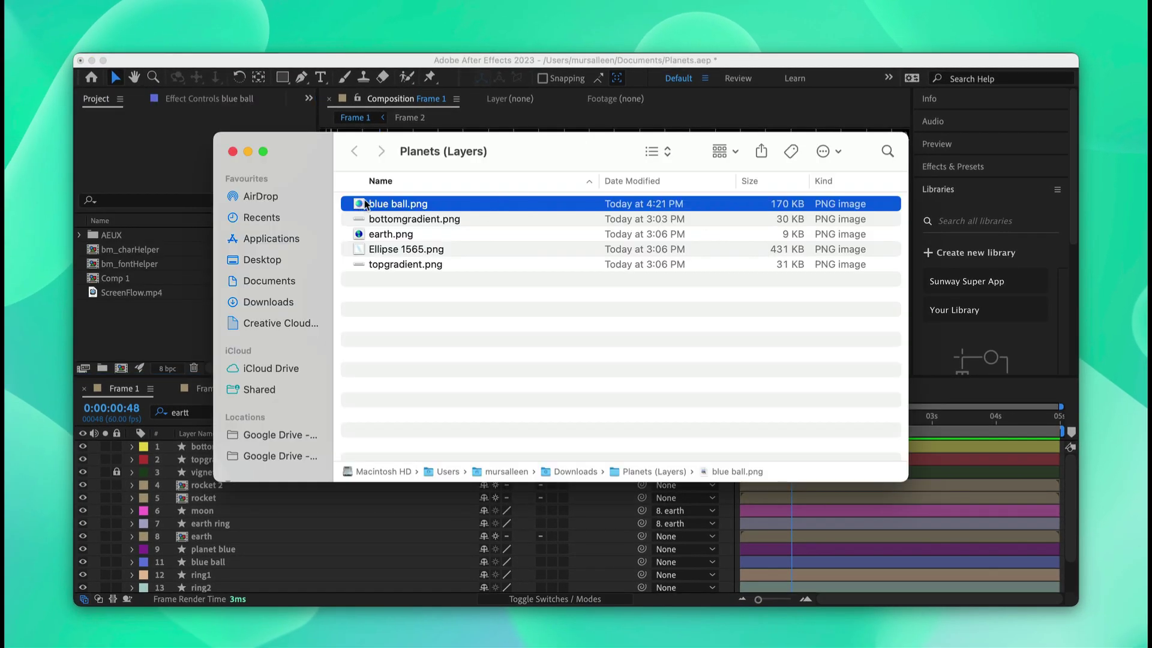
Add blue ball.png and earth.png as Frame 1 layers, moving blue ball down the stack
drag(378, 208, 282, 489)
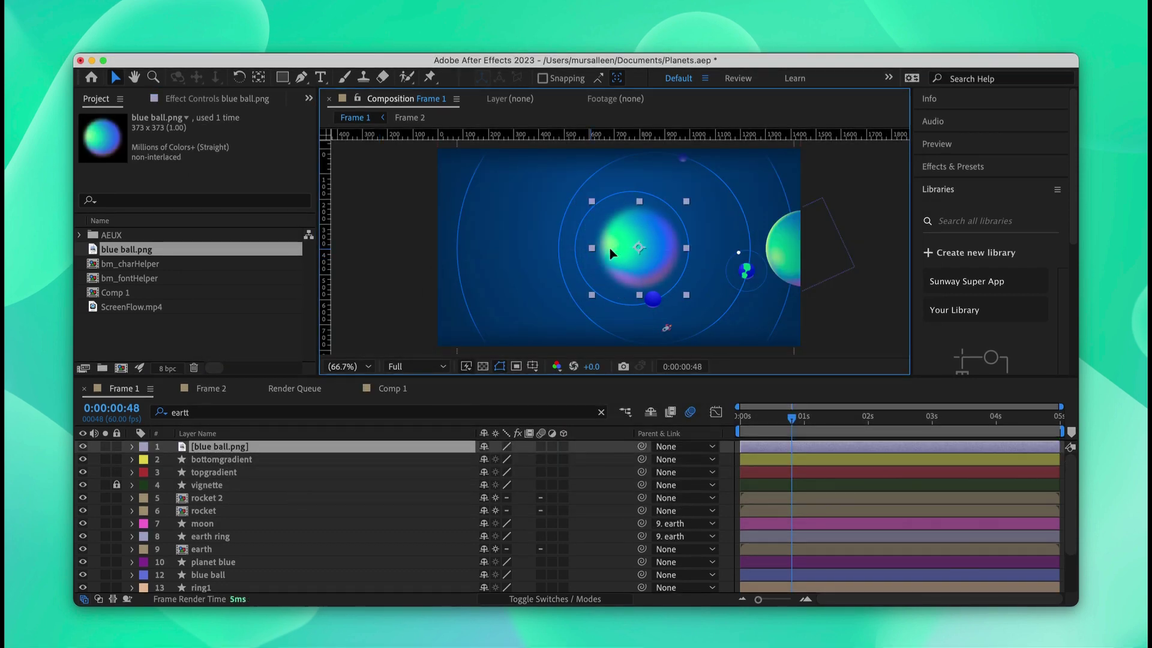
drag(610, 250, 750, 250)
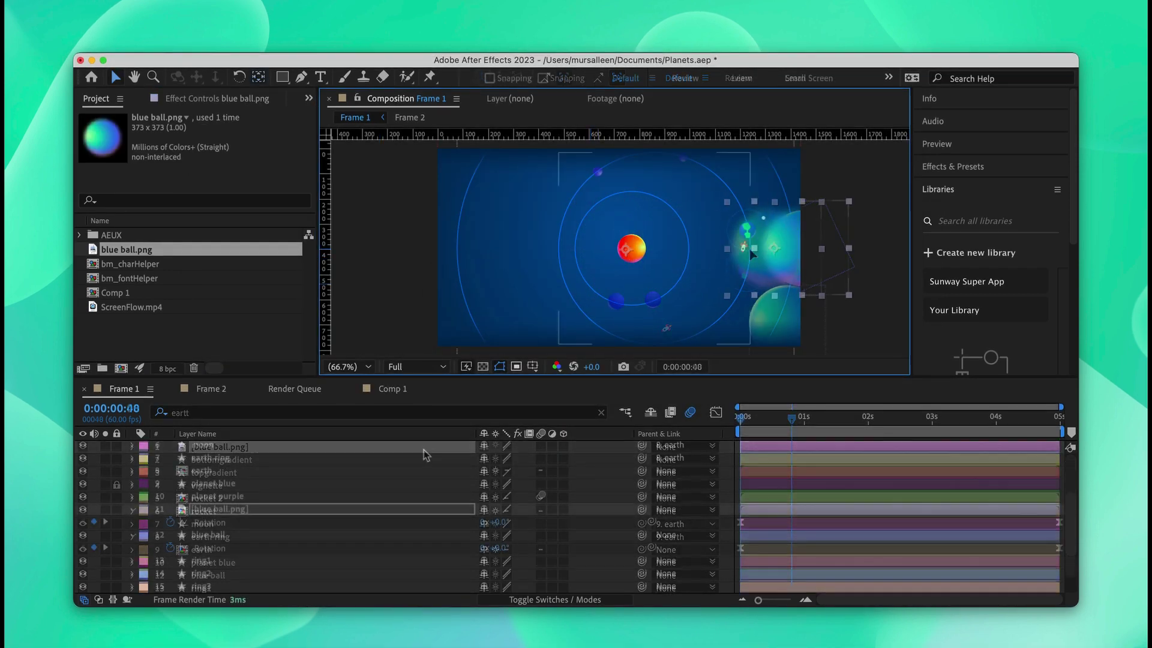
key(r)
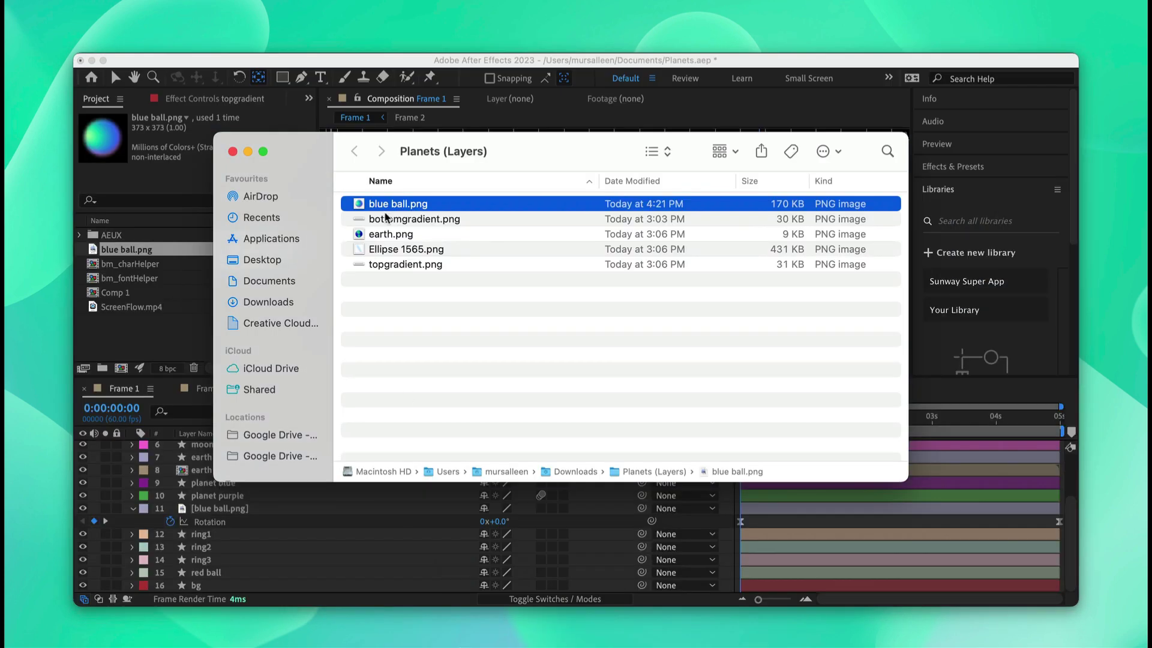
drag(384, 240, 625, 243)
key(v)
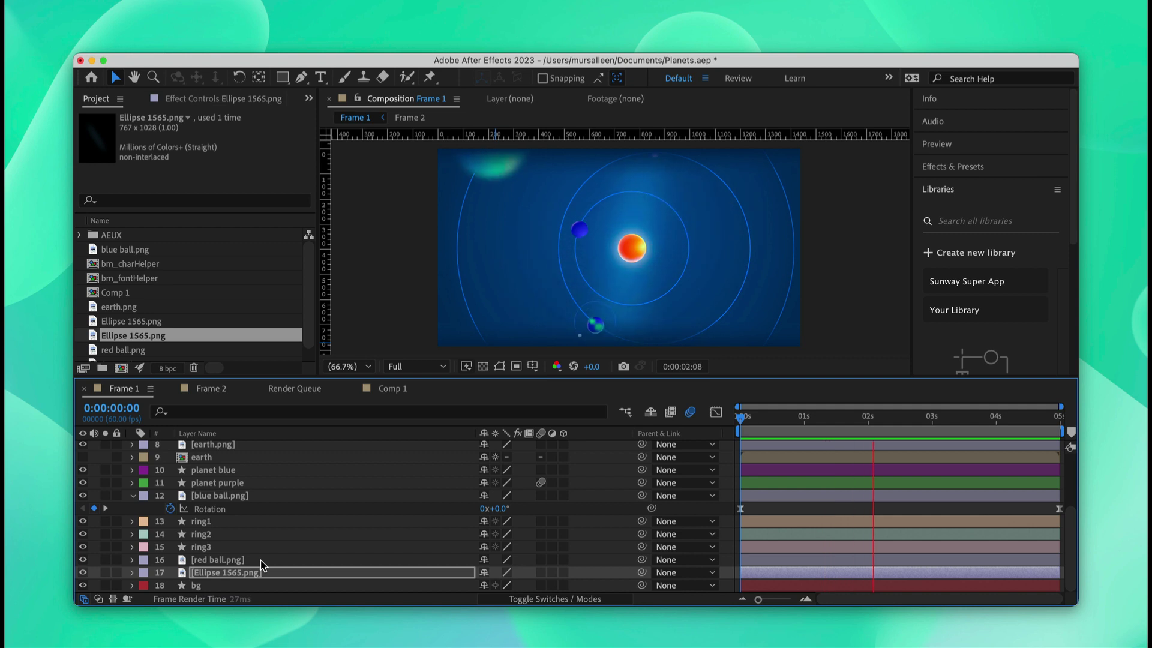
key(space)
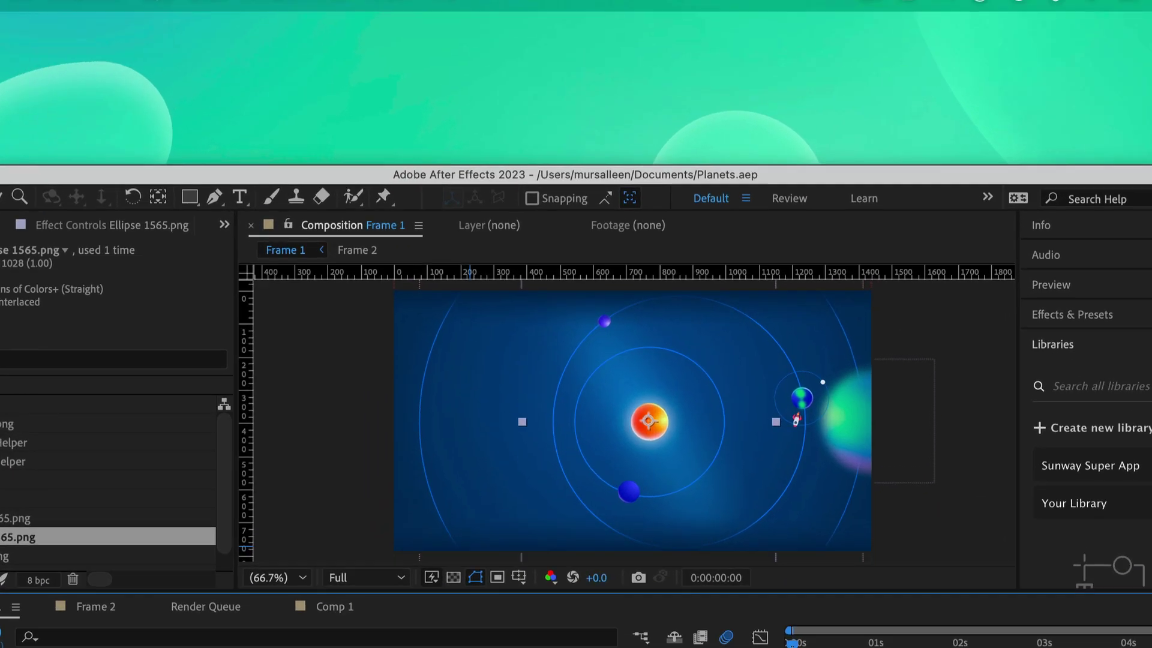
Reopen the LottieFiles panel and render a Lottie preview of Frame 1
click(432, 0)
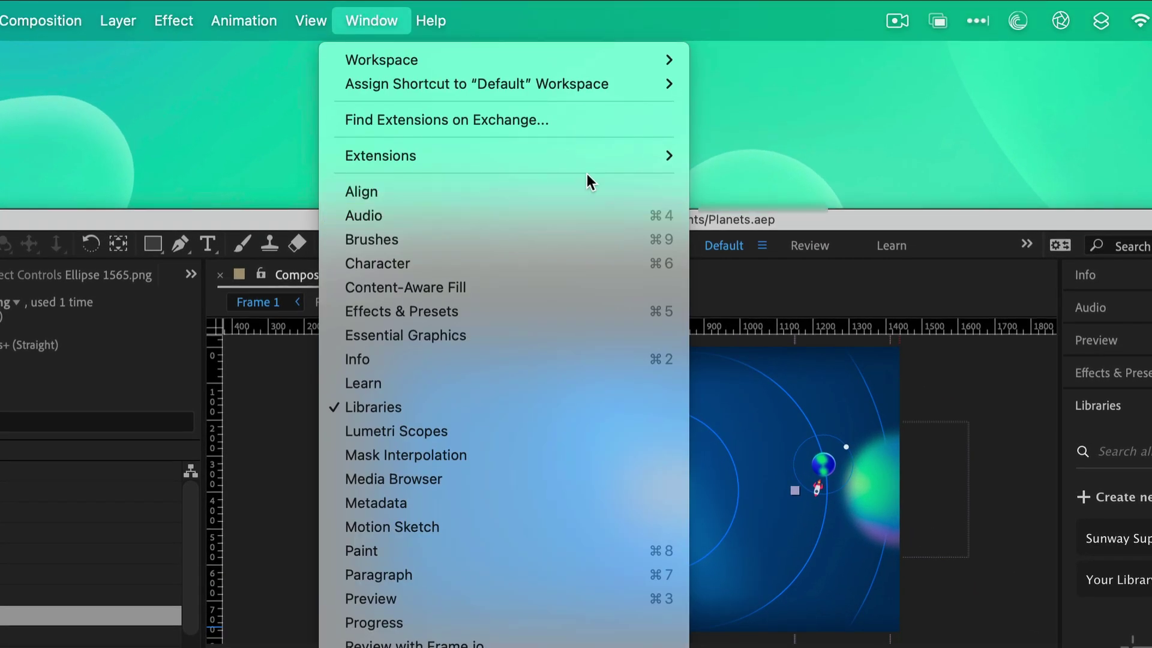
mouse_move(626, 156)
click(783, 181)
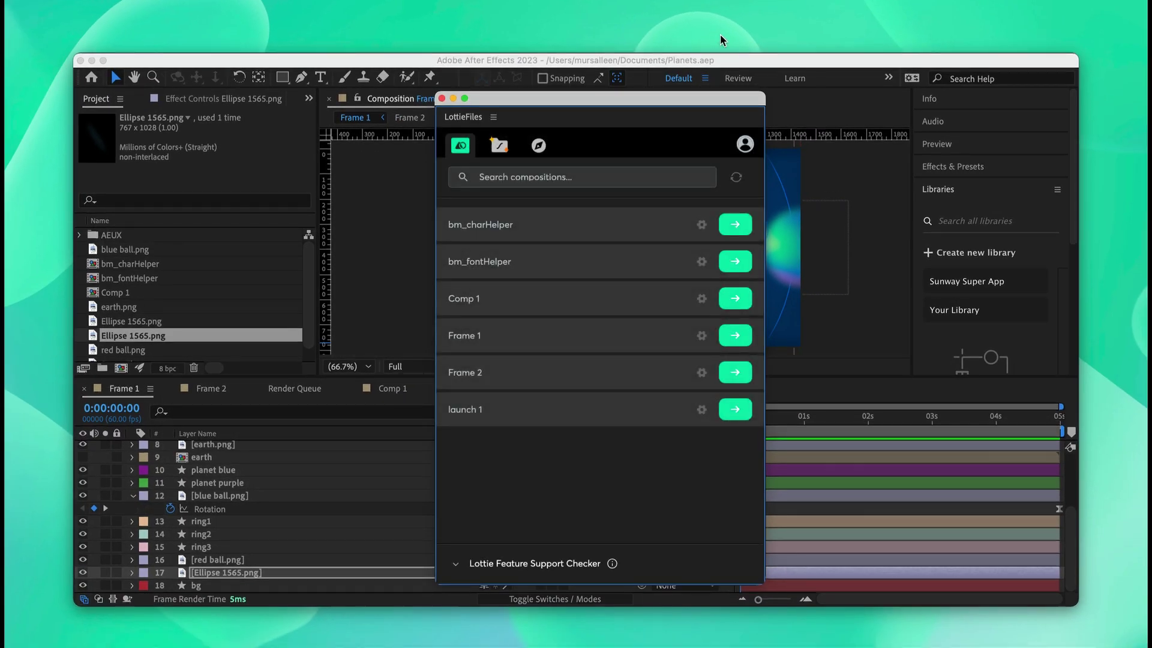
click(734, 335)
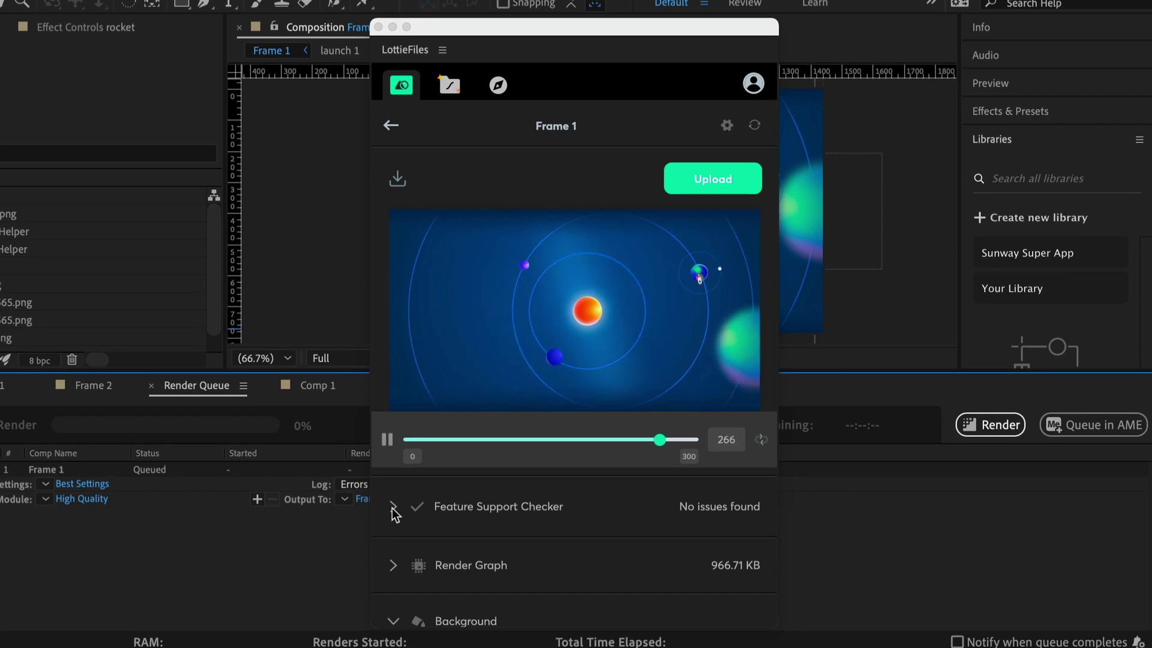
Expand the Feature Support Checker to confirm no issues, then collapse it
click(393, 508)
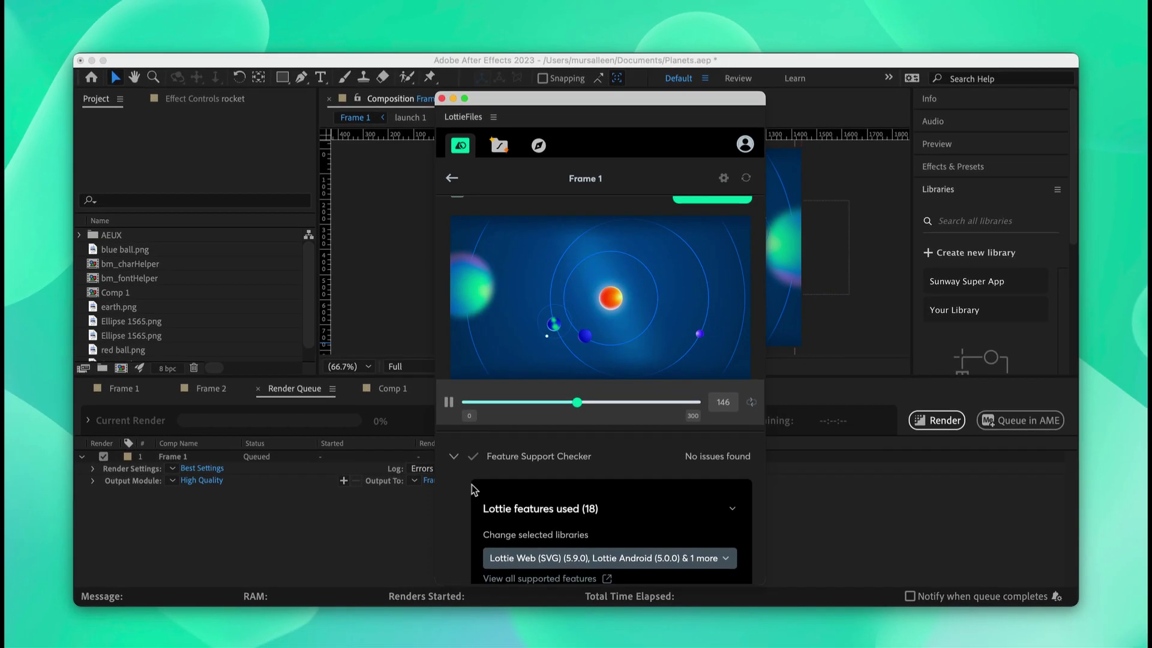
scroll(415, 504, down, 2)
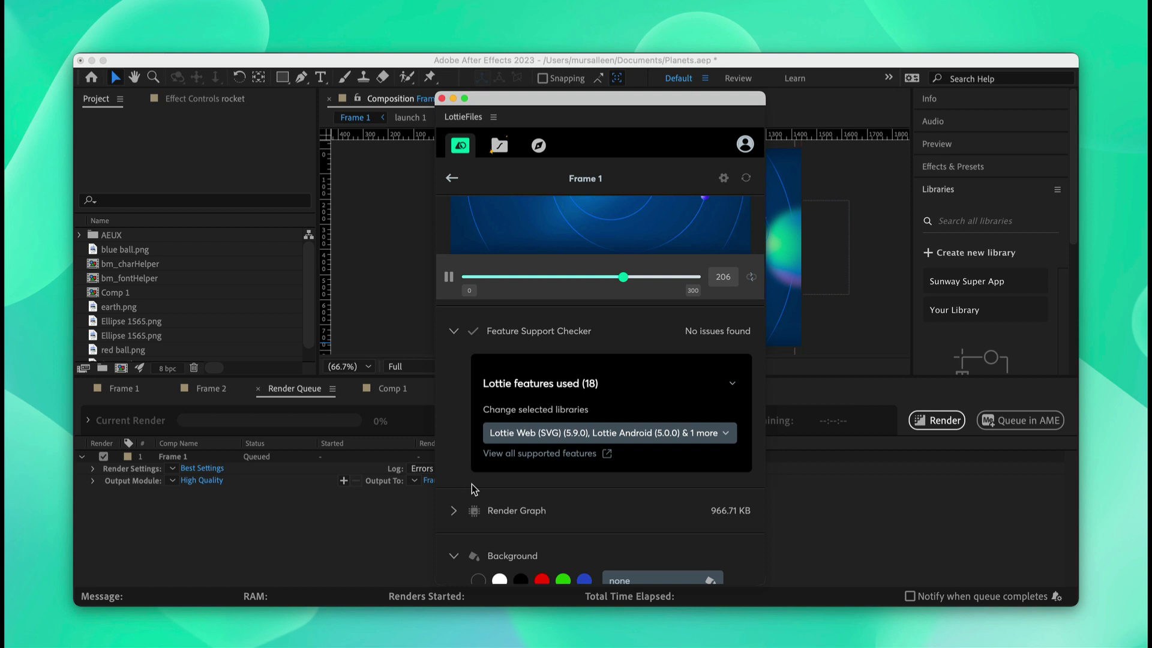
scroll(472, 484, up, 2)
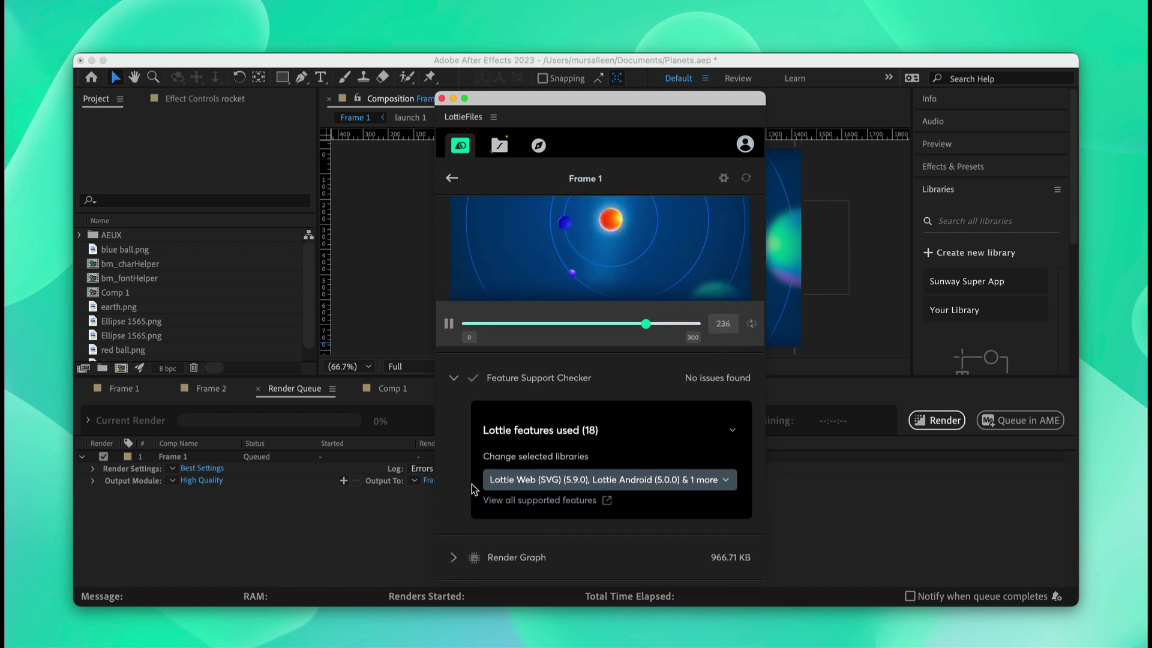
click(456, 387)
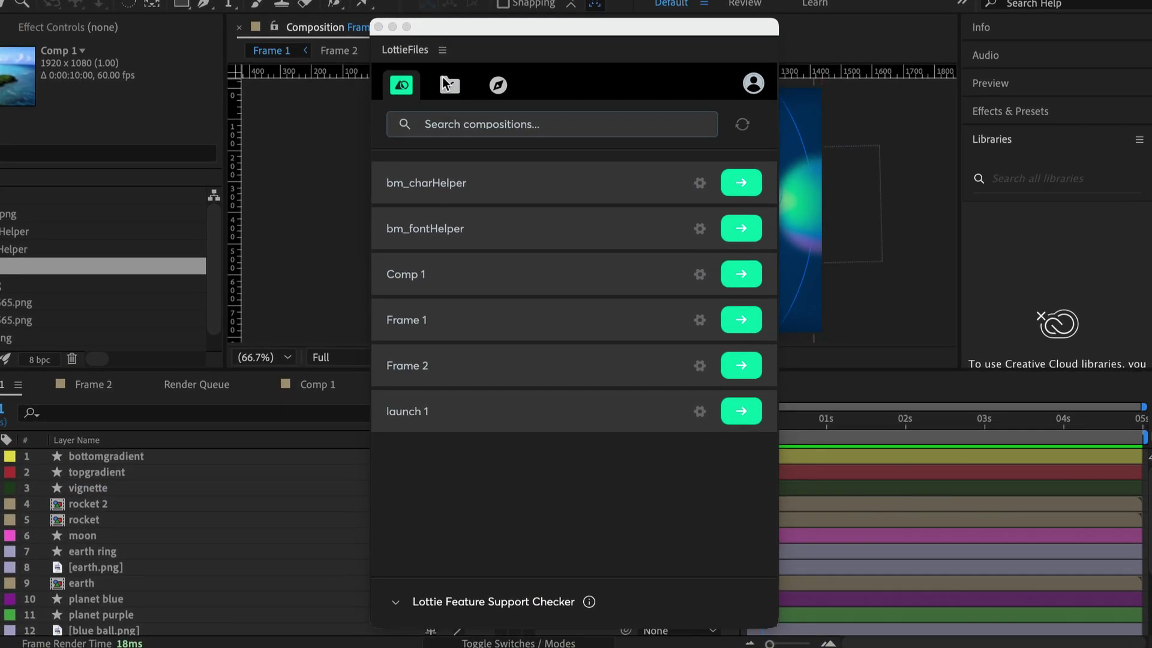
In Lottie Education > Planets, update the Planets animation with Frame 1 as a new version
click(499, 146)
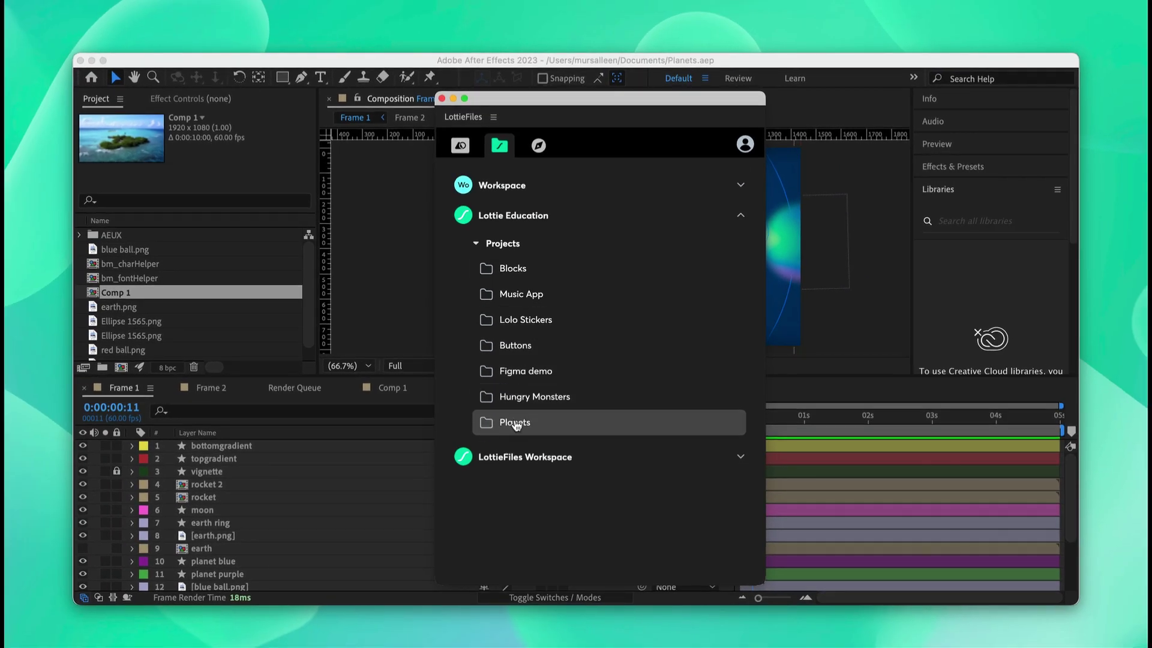
click(515, 423)
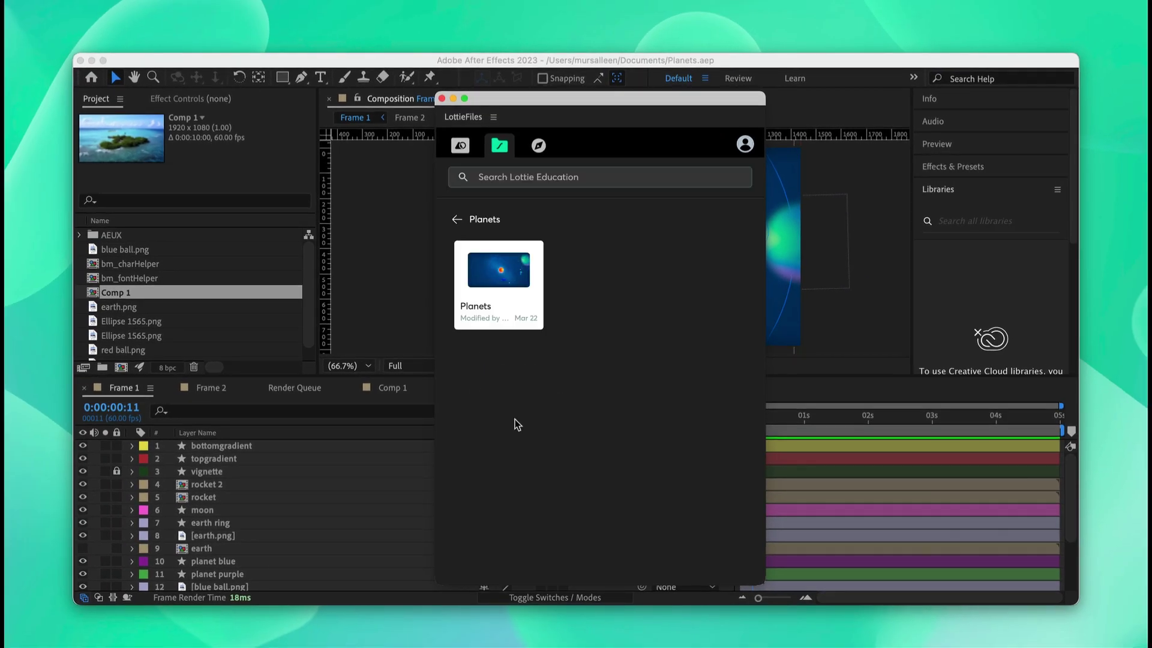
click(519, 288)
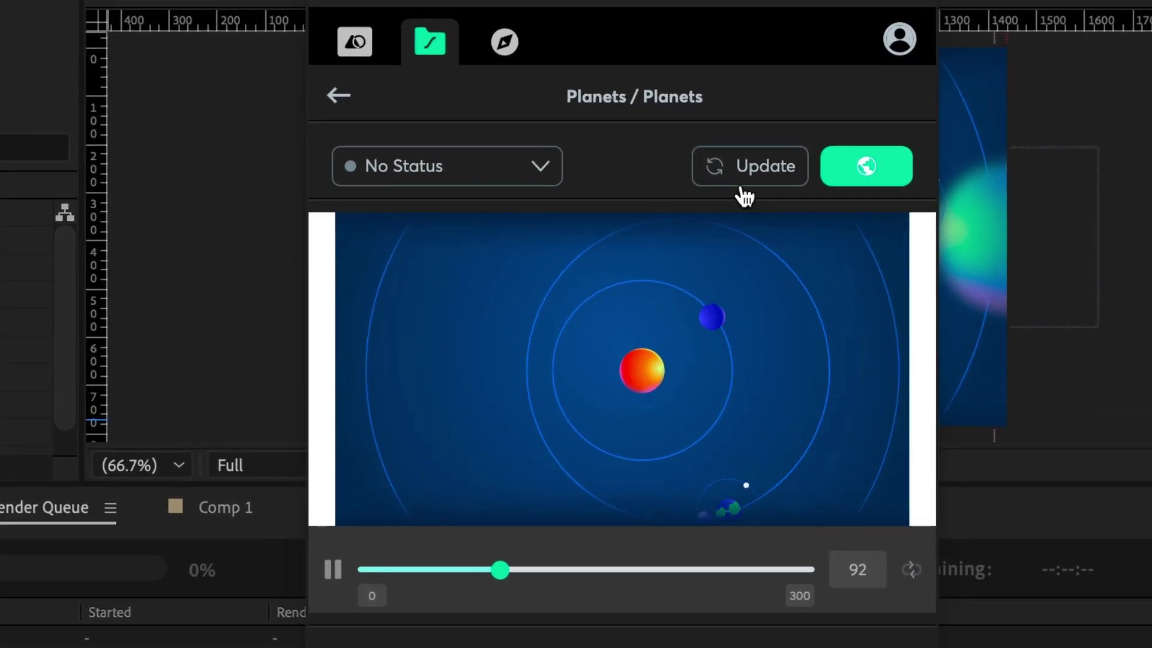
click(742, 187)
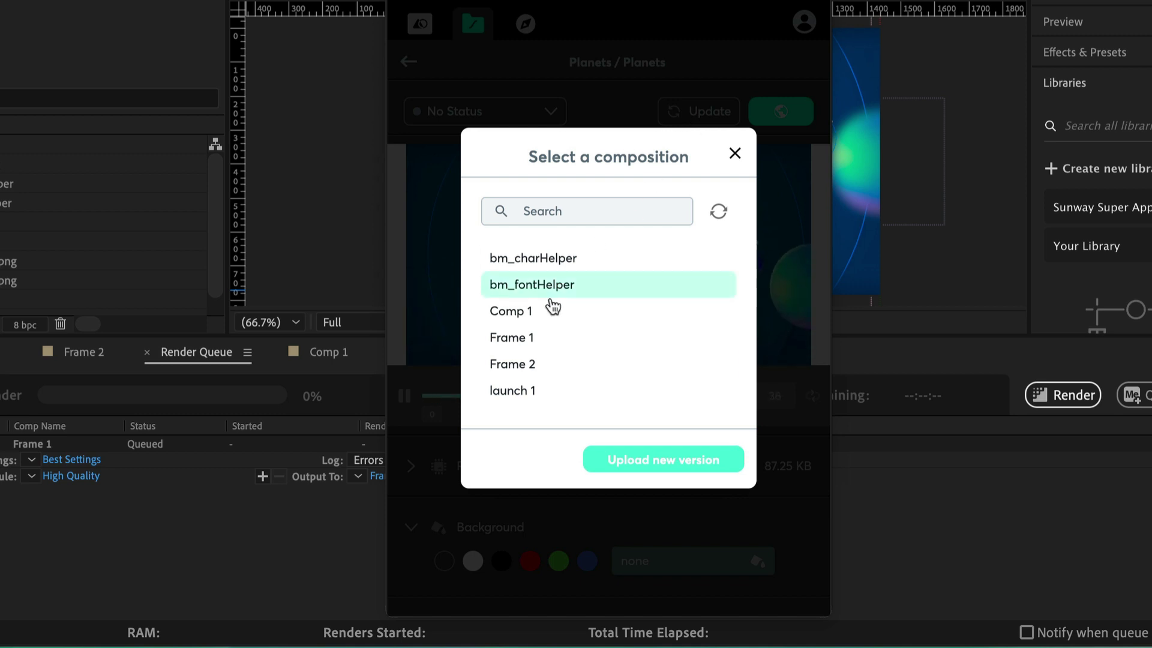
click(519, 337)
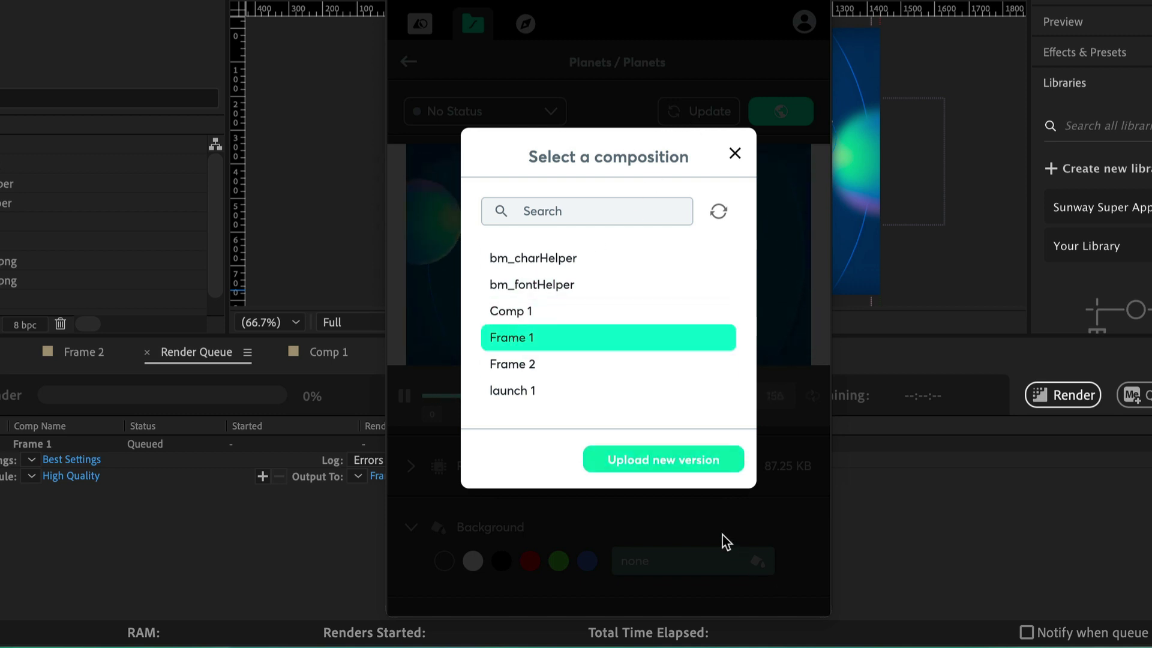
click(679, 467)
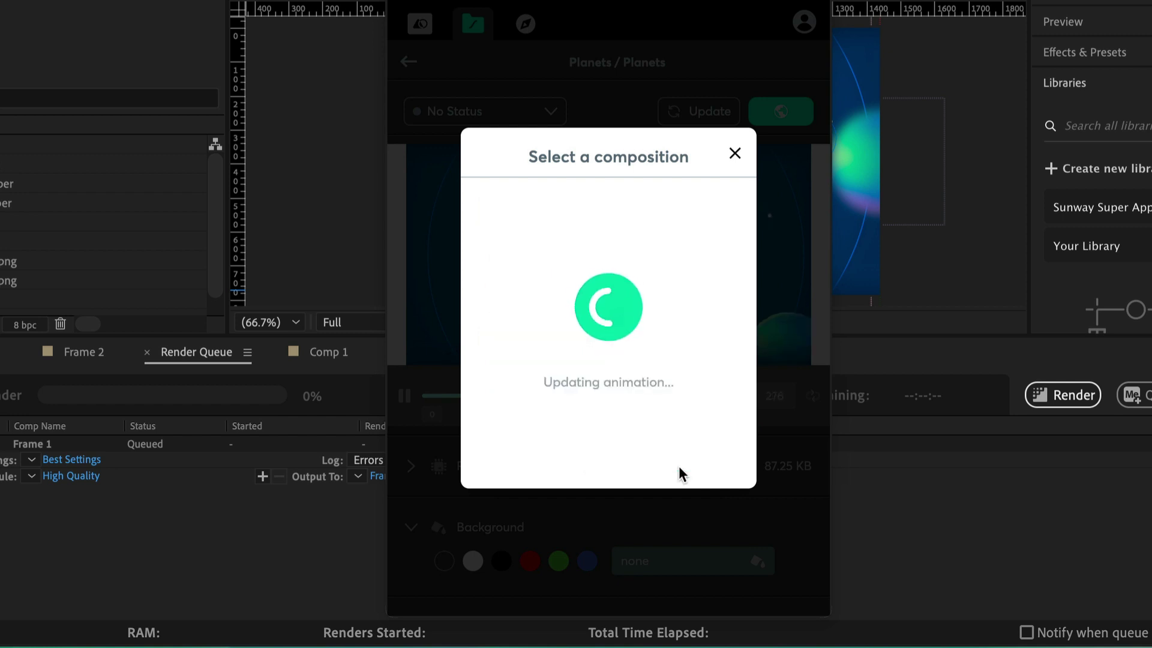